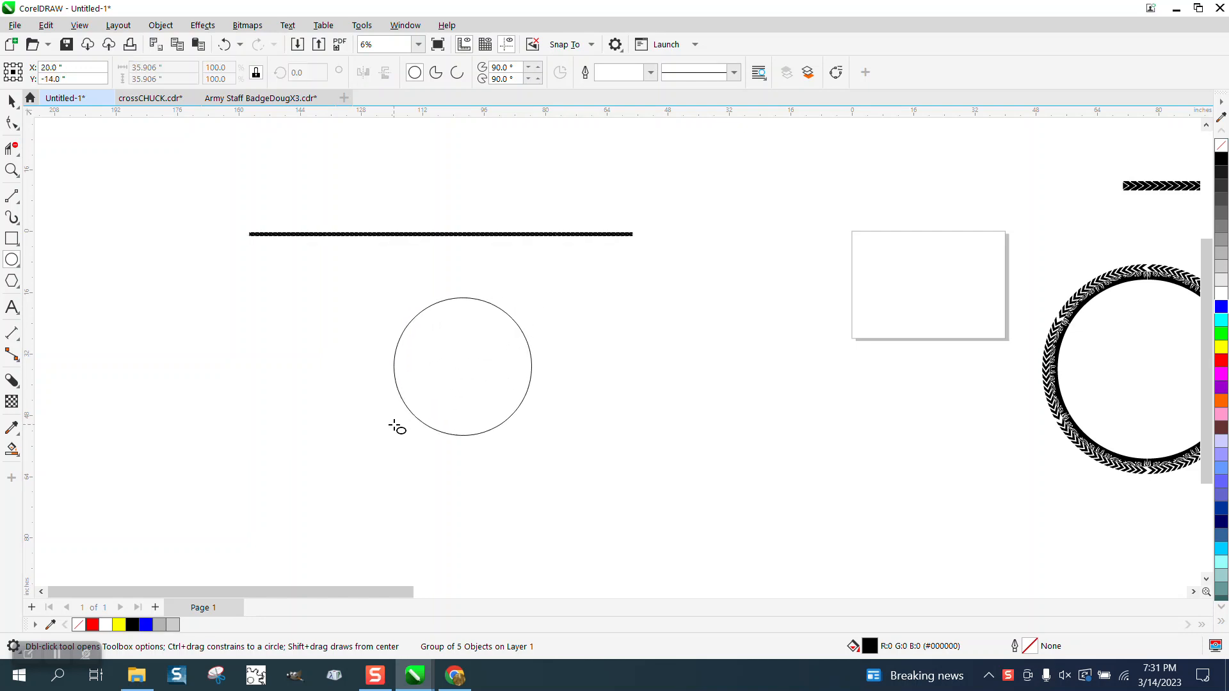
Step: Convert the red circle to curves and open the Properties docker to read its curve length
left_click(160, 25)
left_click(204, 408)
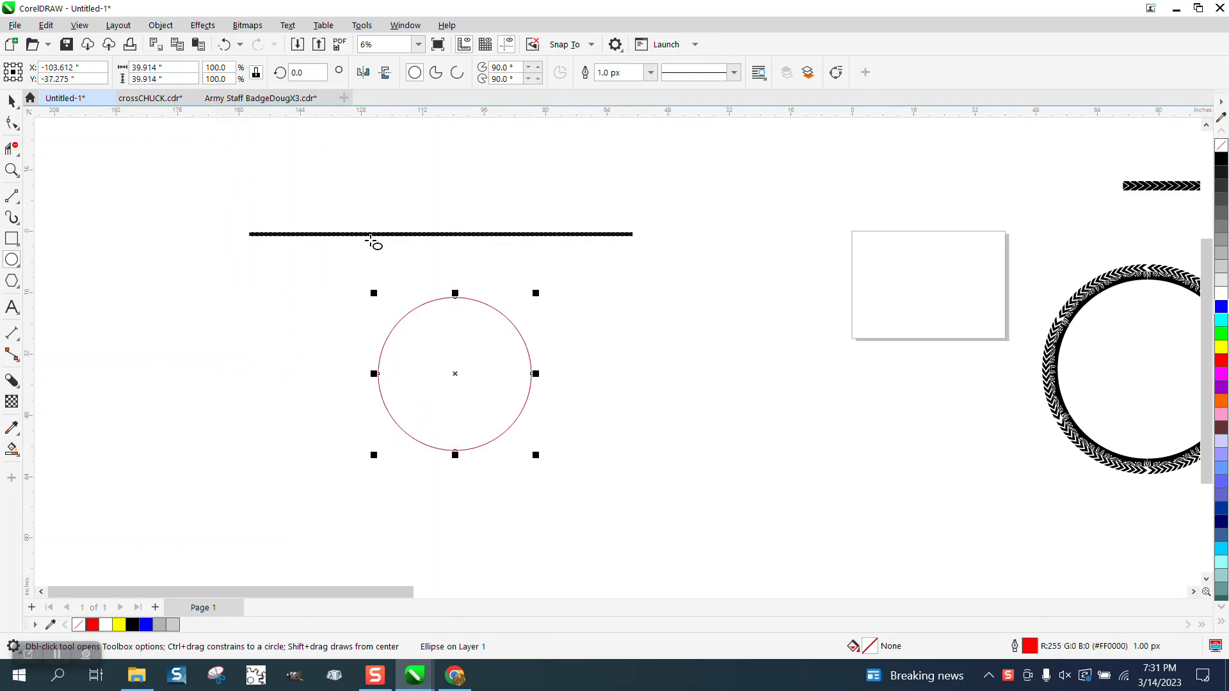
left_click(405, 25)
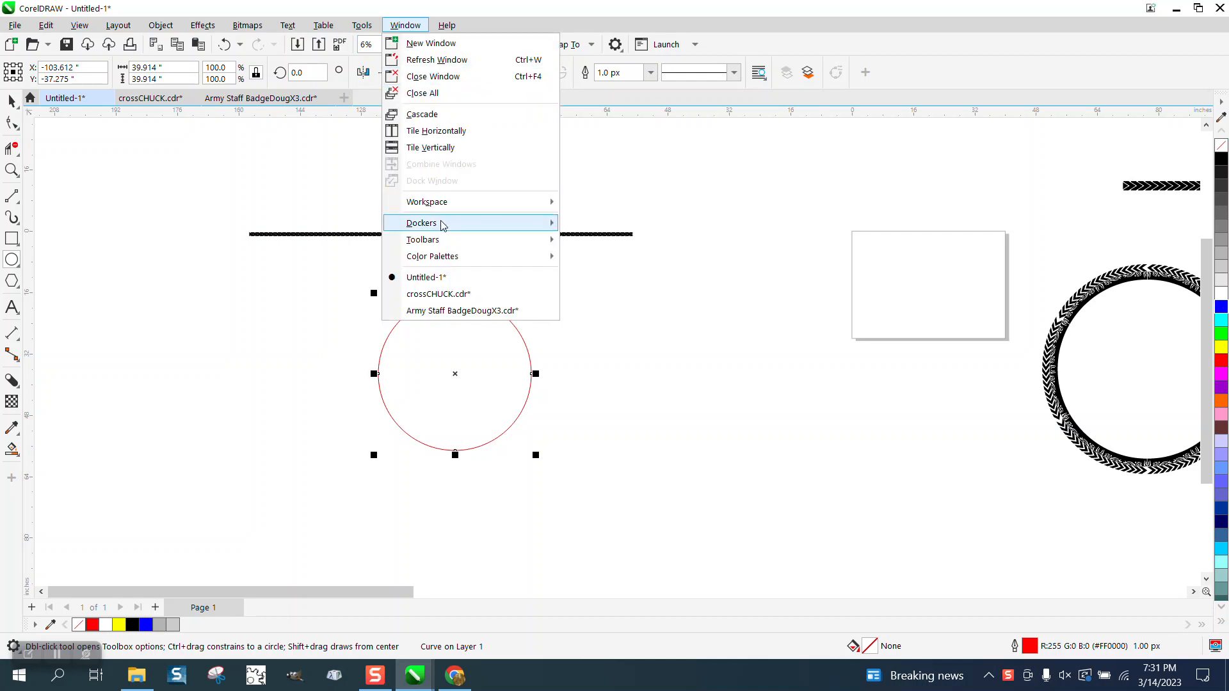
mouse_move(448, 223)
left_click(602, 41)
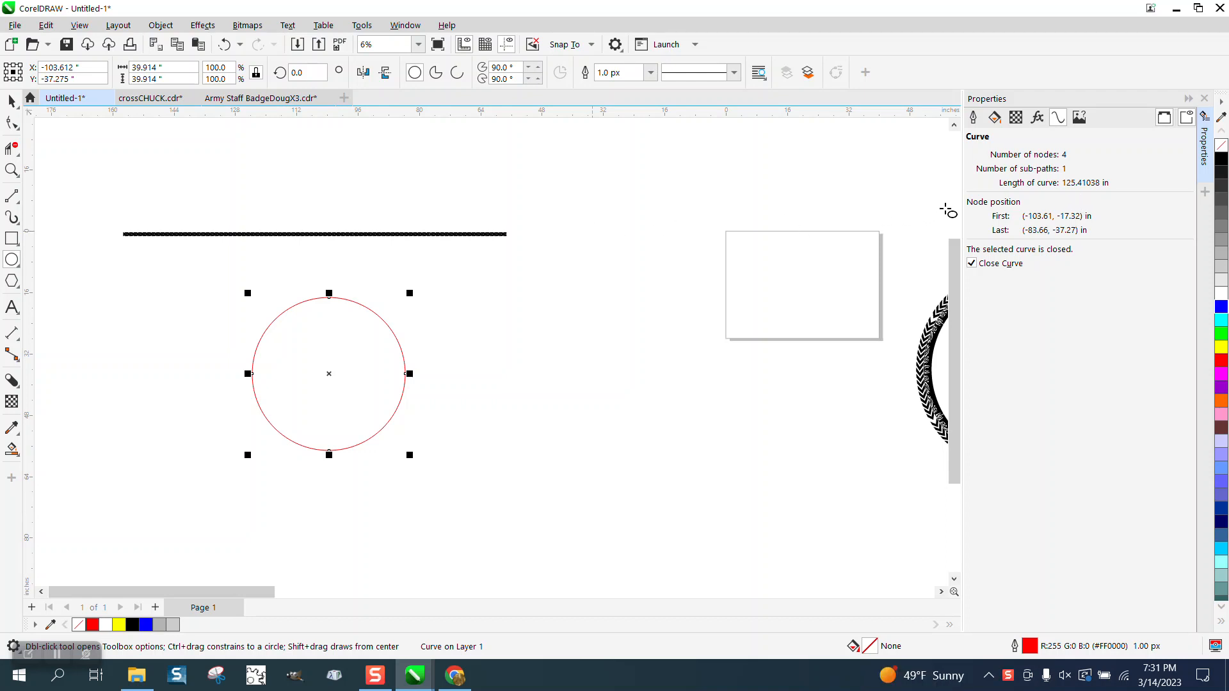
Step: Resize the circle to about 37.7 inches in diameter and move it further under the chevron strip
left_click_drag(407, 294, 394, 307)
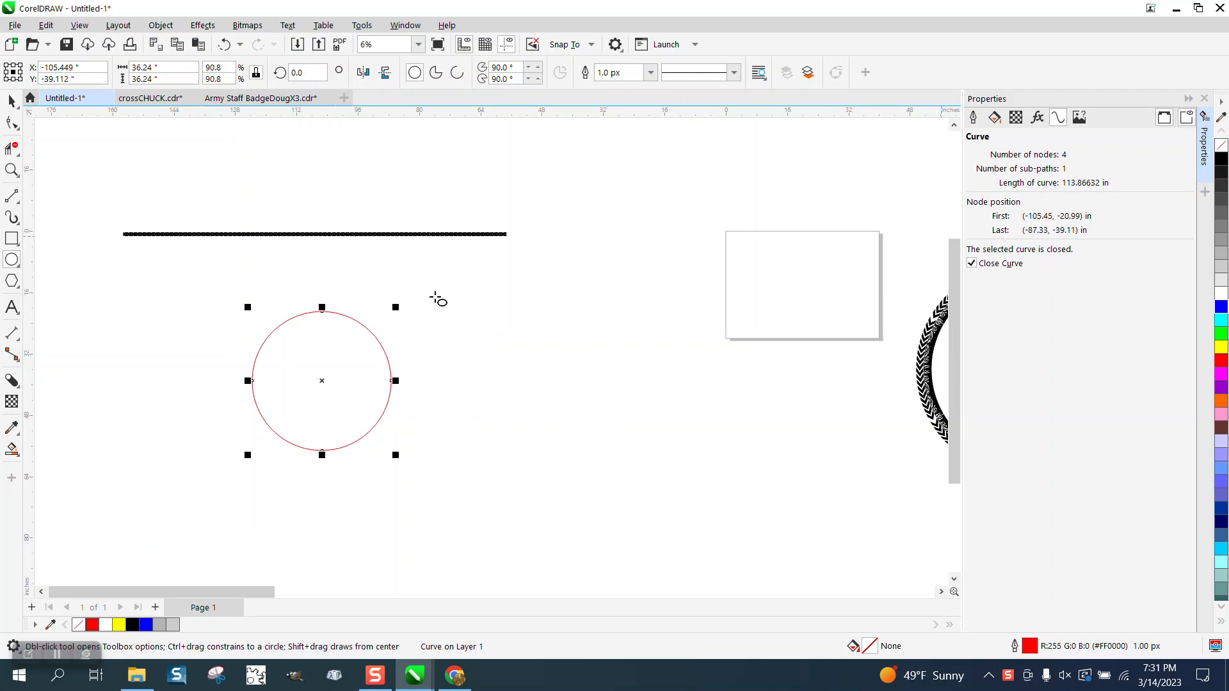
mouse_move(395, 307)
left_mouse_down()
mouse_move(416, 293)
mouse_move(405, 299)
left_mouse_up()
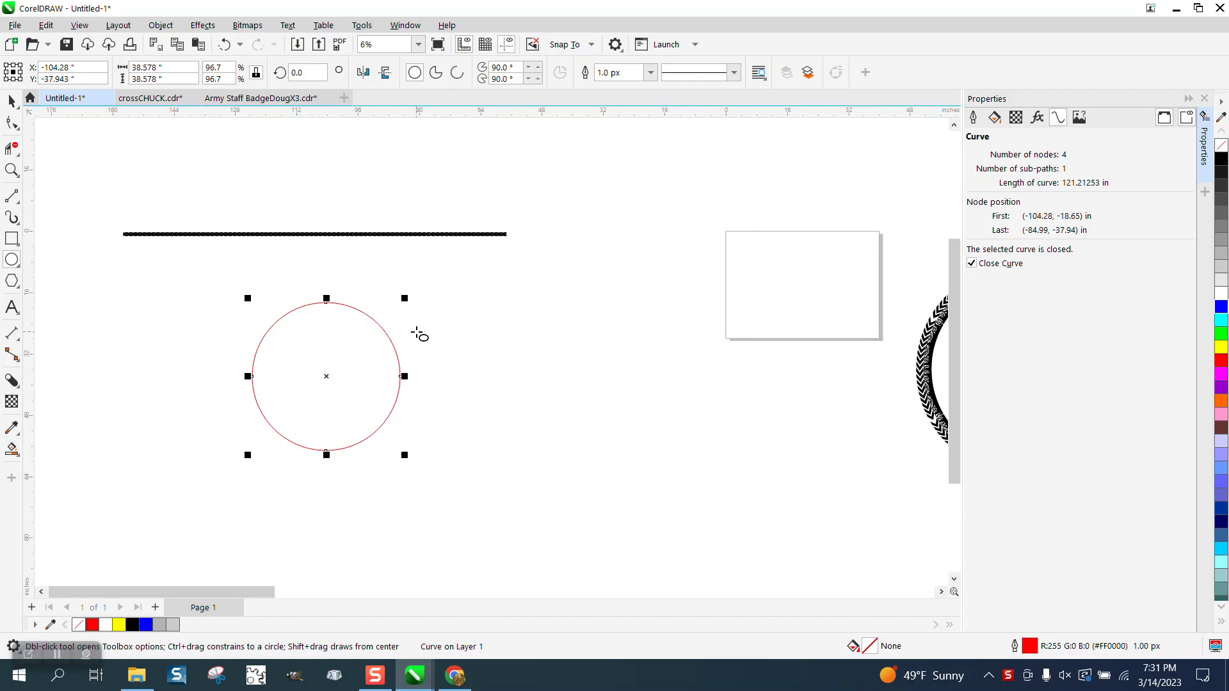
left_click(12, 100)
left_click_drag(351, 308, 418, 306)
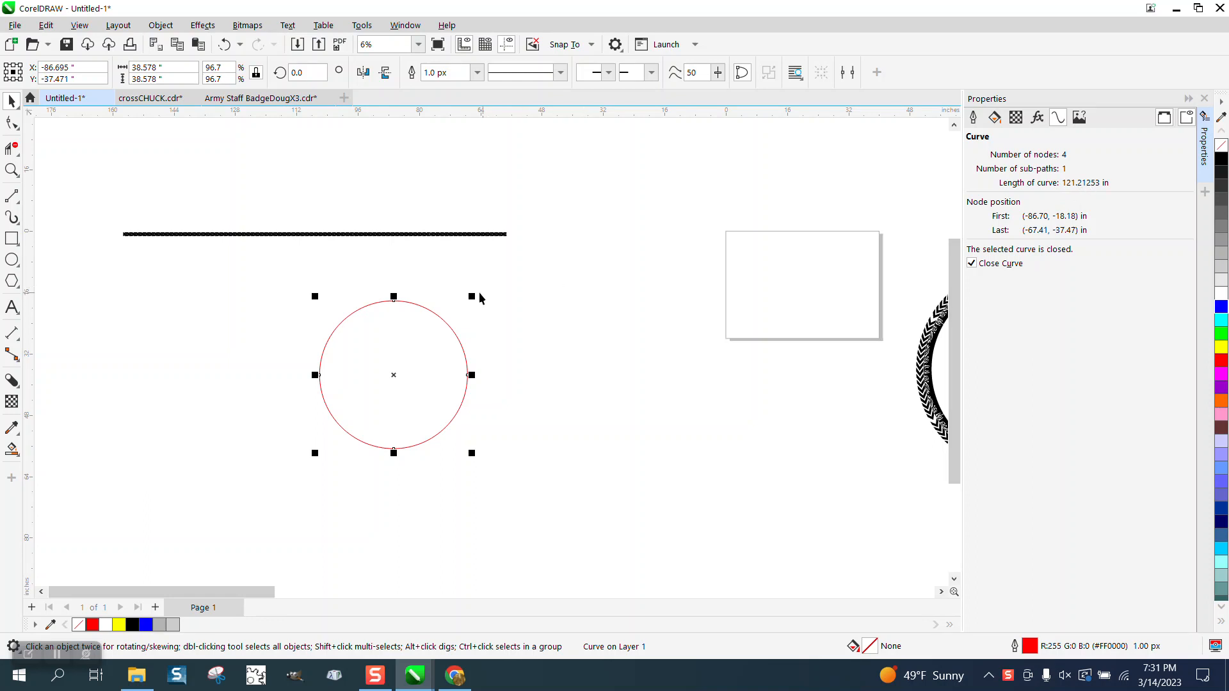
left_click_drag(474, 296, 471, 299)
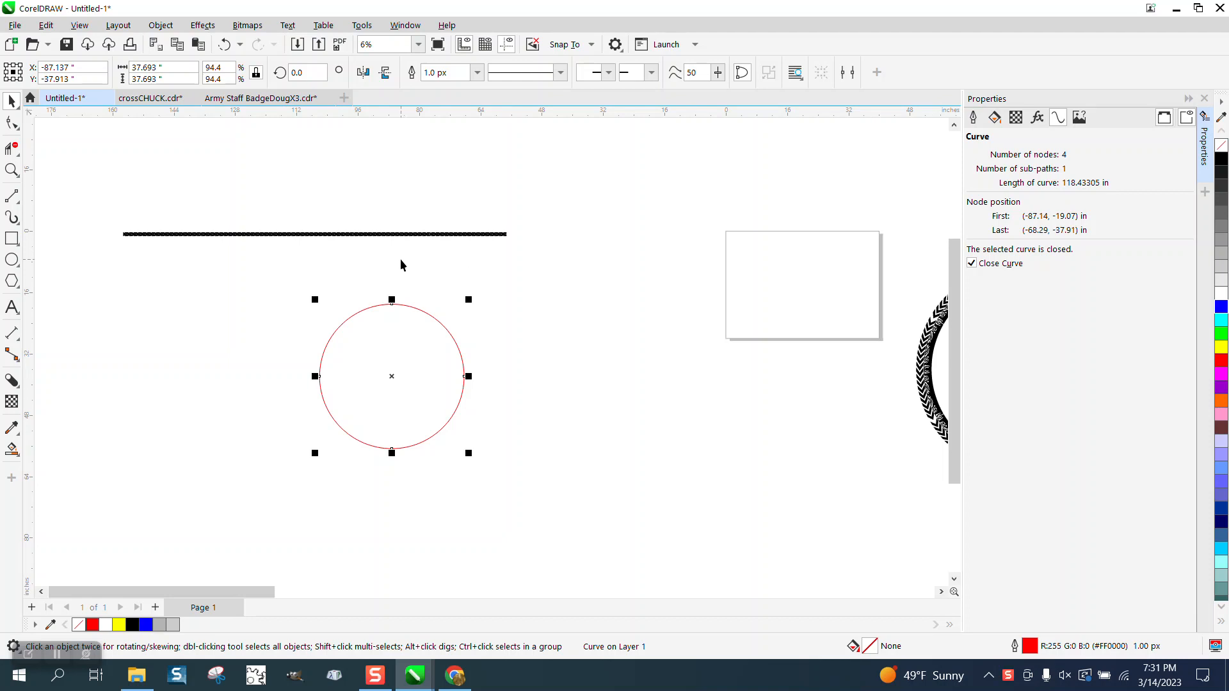
Step: Set the width of the grouped chevron strip to 118.43 inches, scaling its height proportionally
left_click(397, 237)
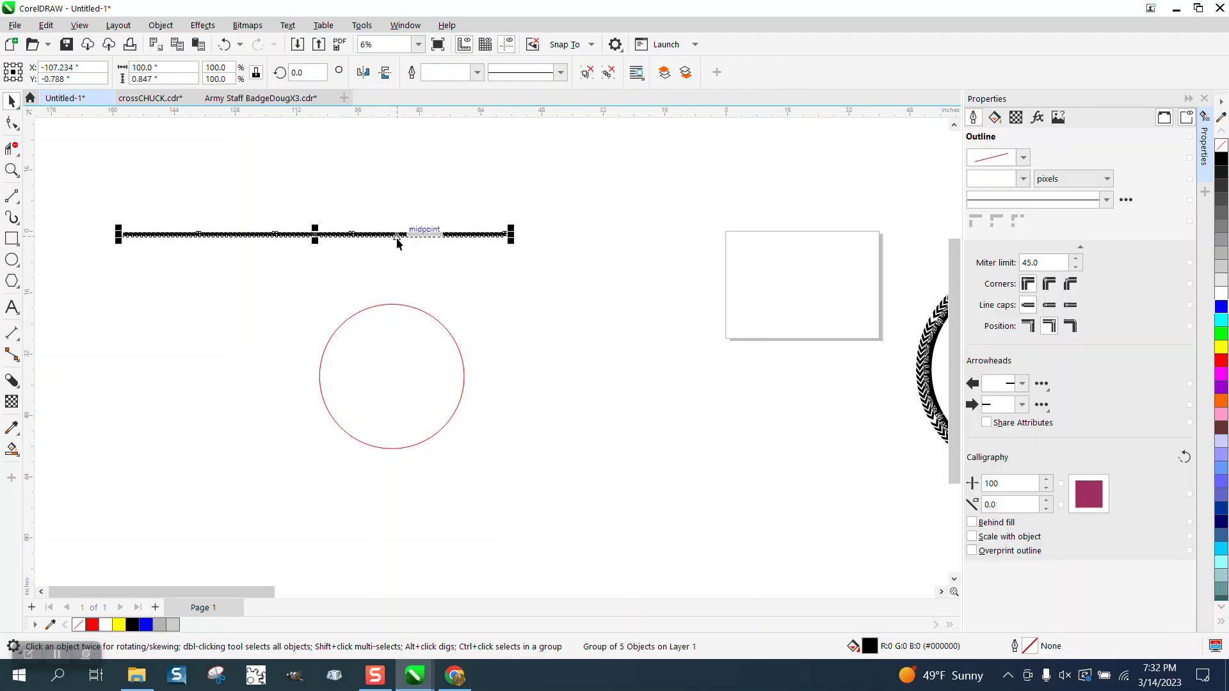
left_click(174, 64)
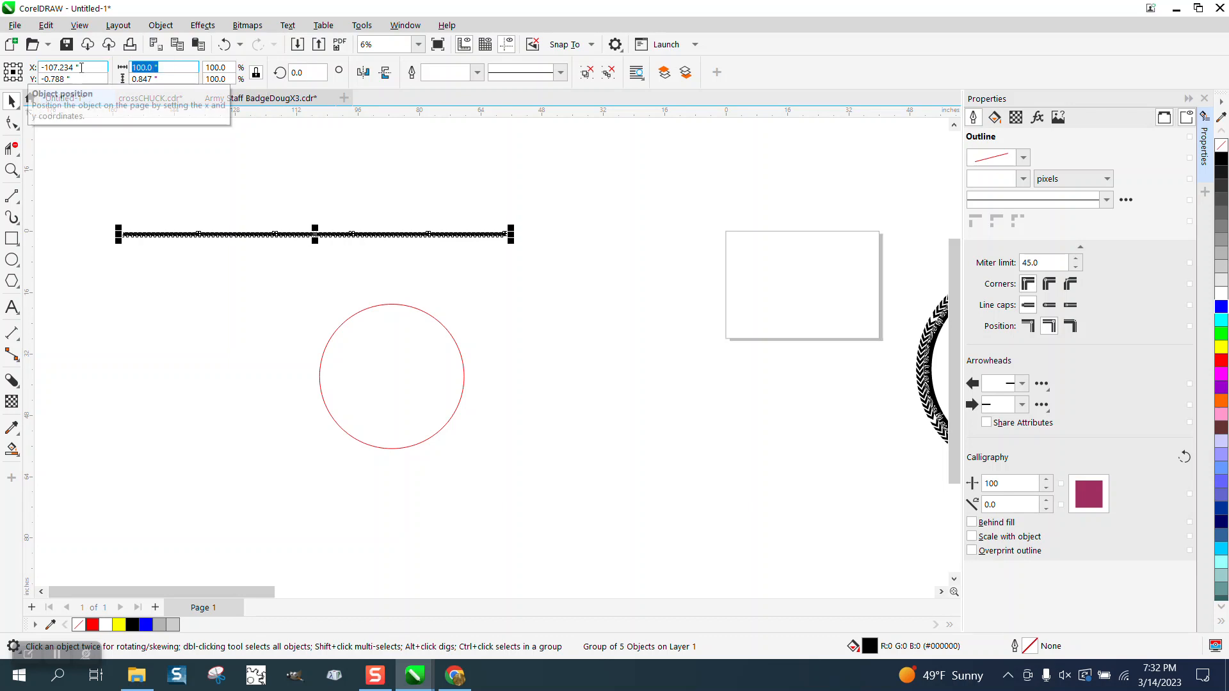
type("118.43")
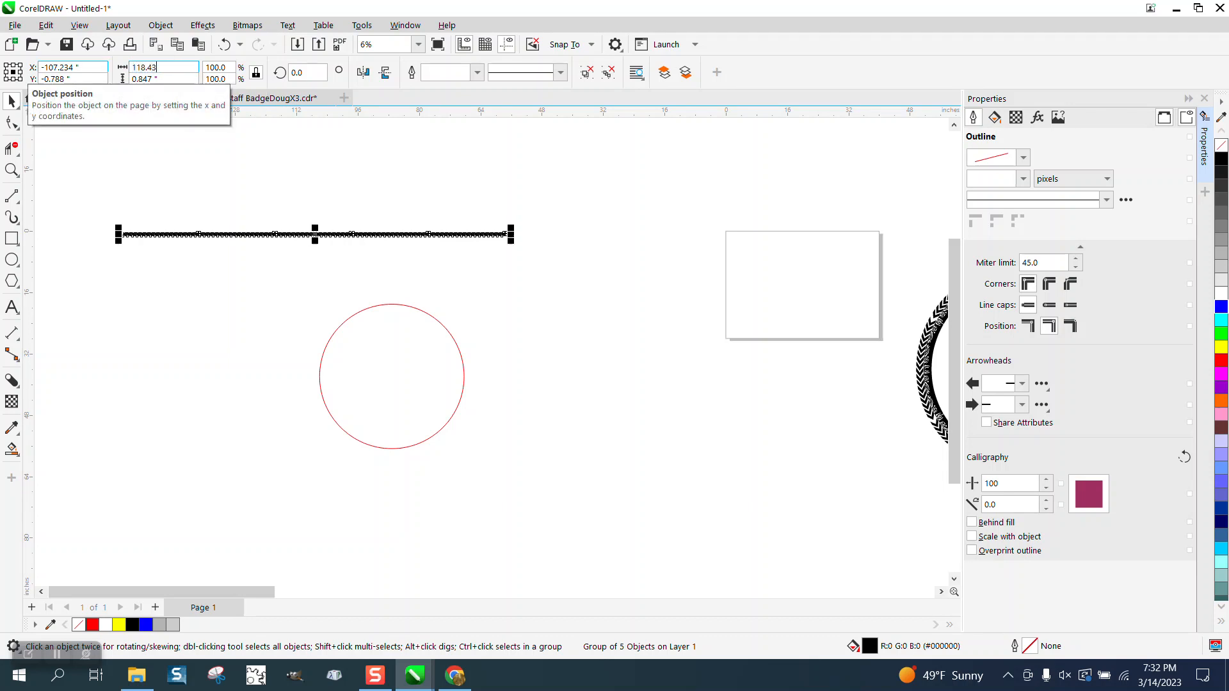
key("Return")
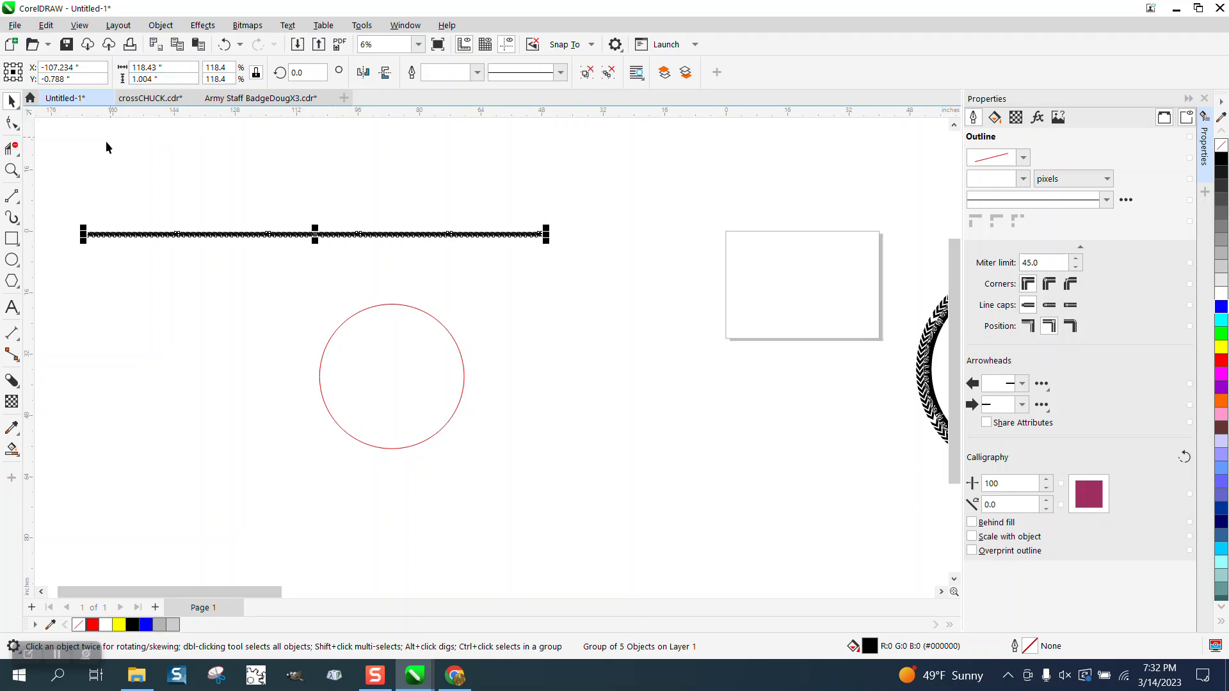
Step: Save the chevron strip as an Artistic Media brush named WWW2 in the Artistic Media folder
left_click(19, 224)
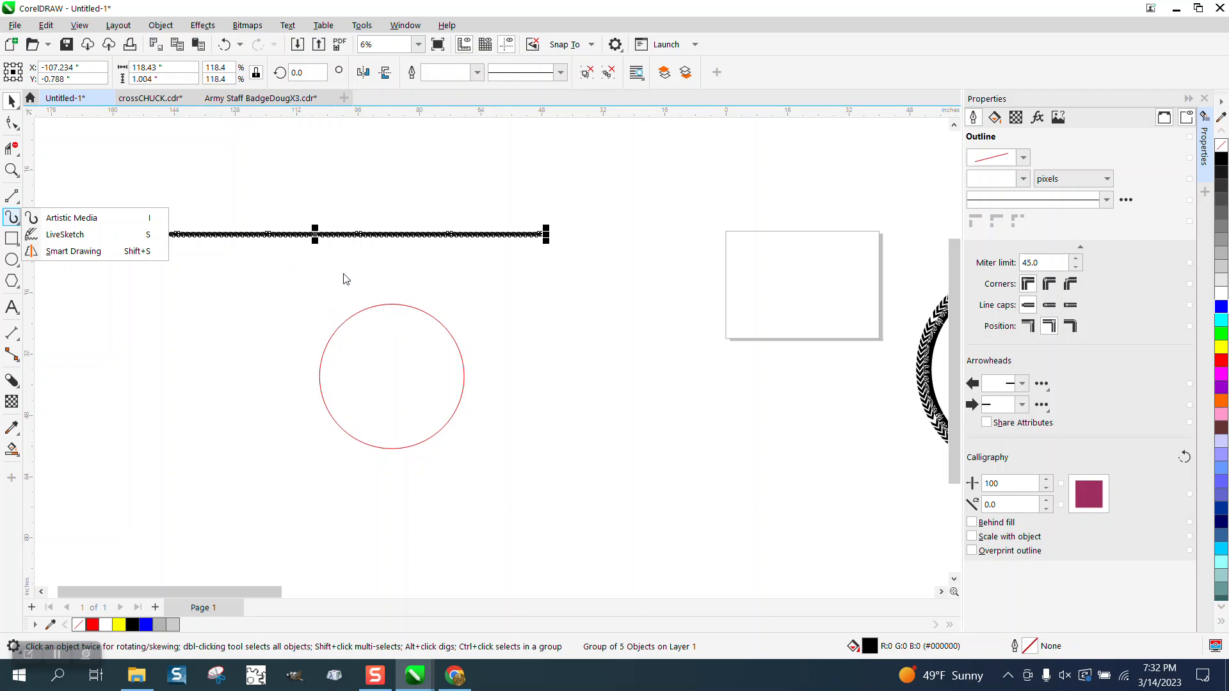
left_click(8, 105)
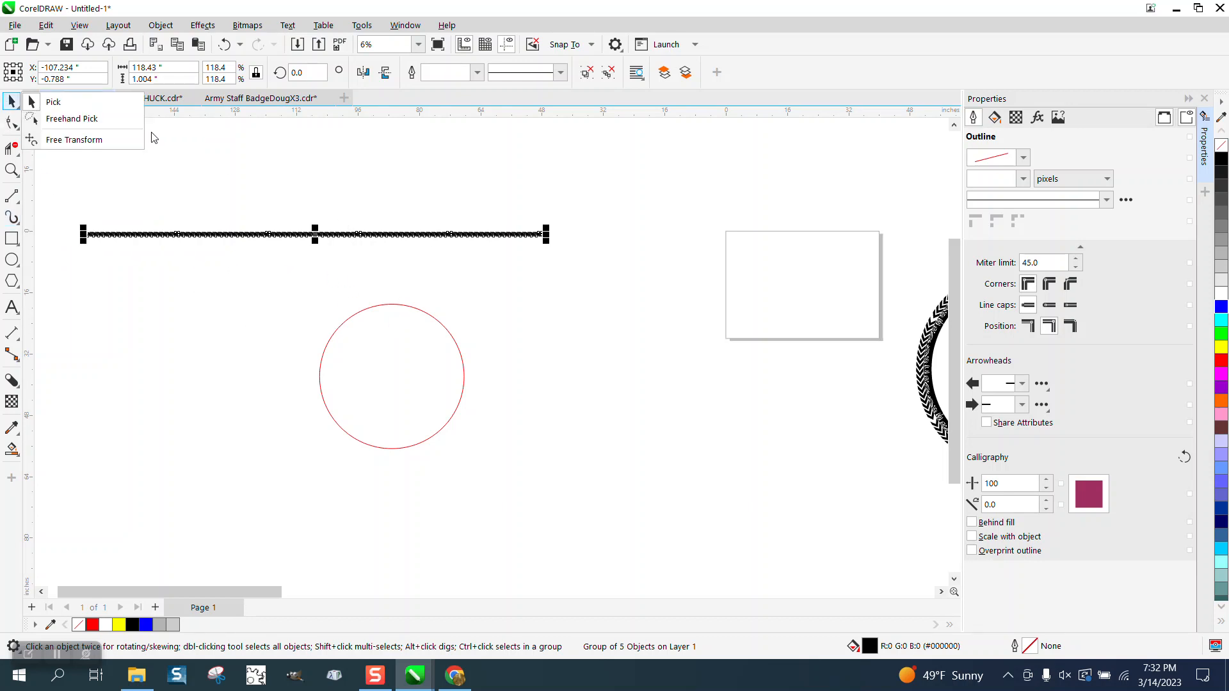
left_click(12, 218)
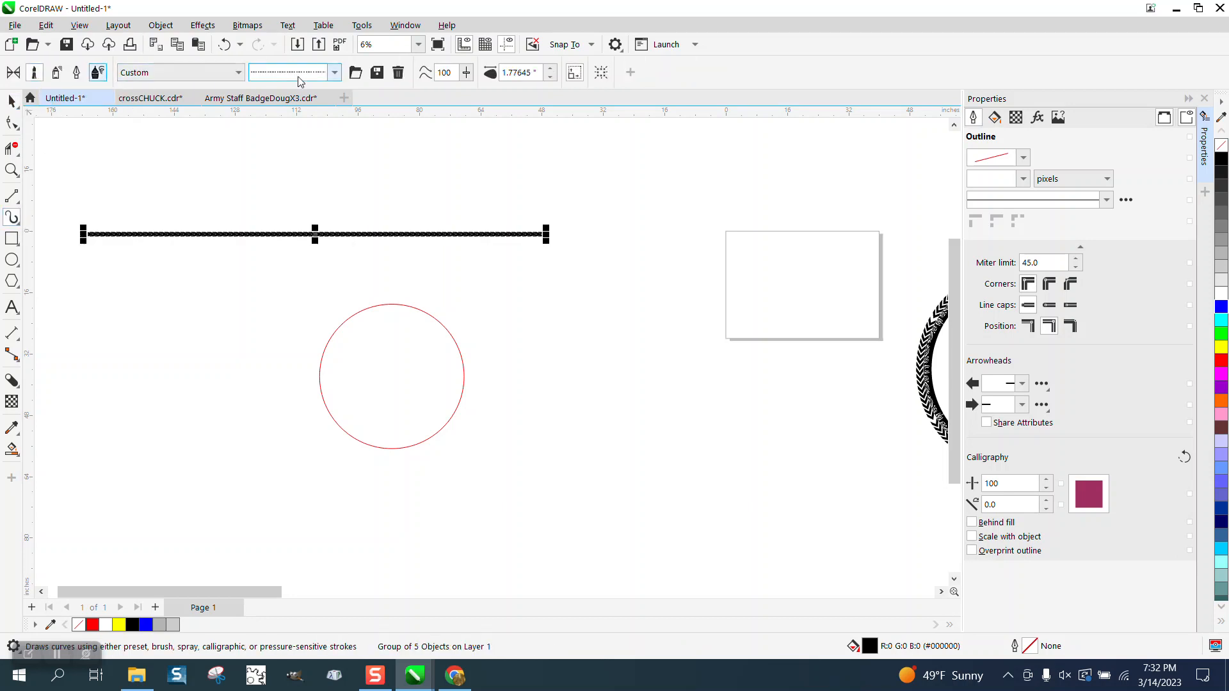
left_click(377, 72)
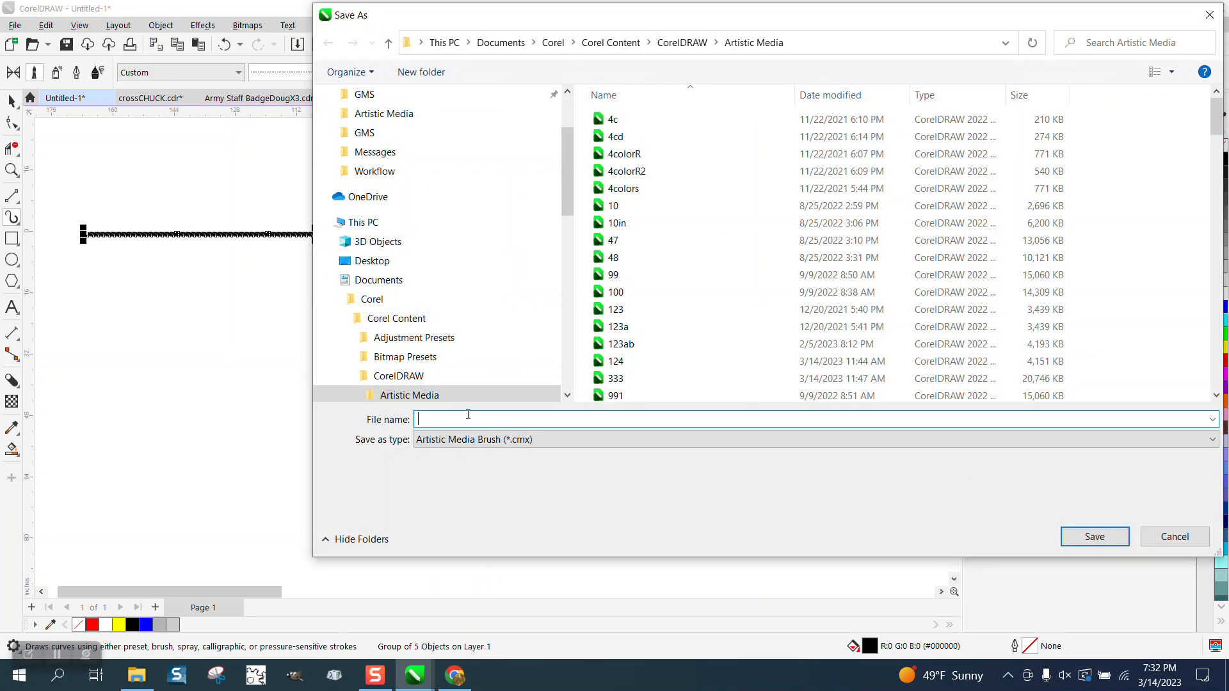
type("ww")
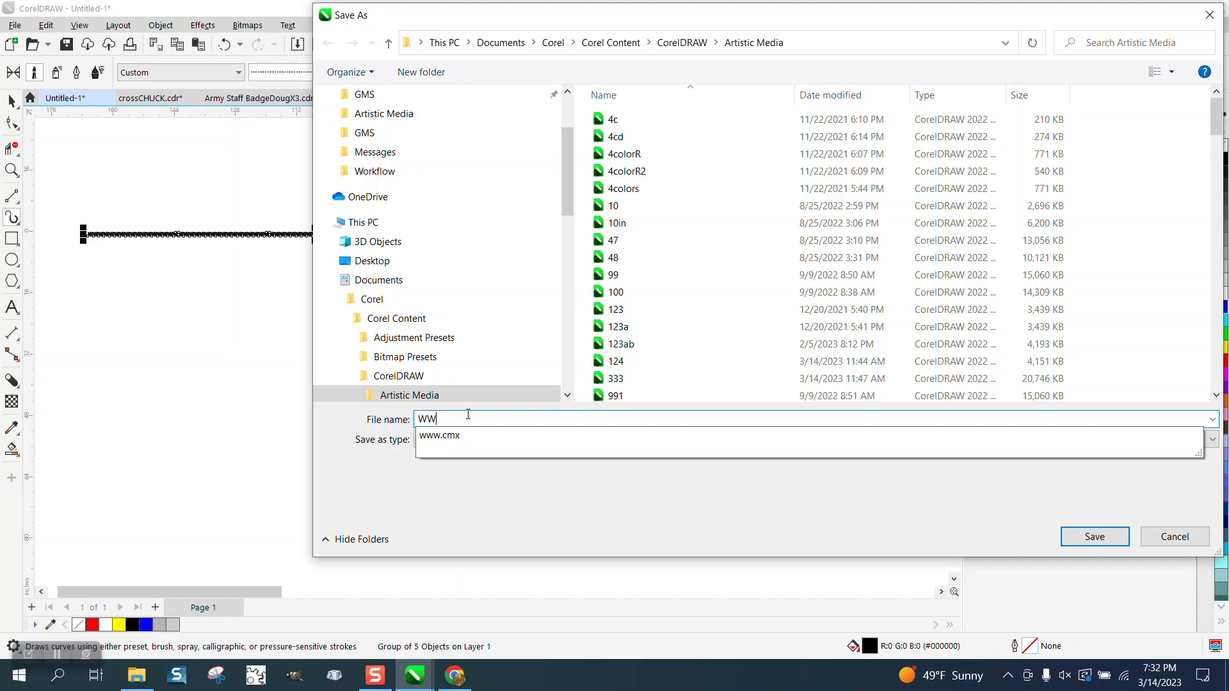
type("W2")
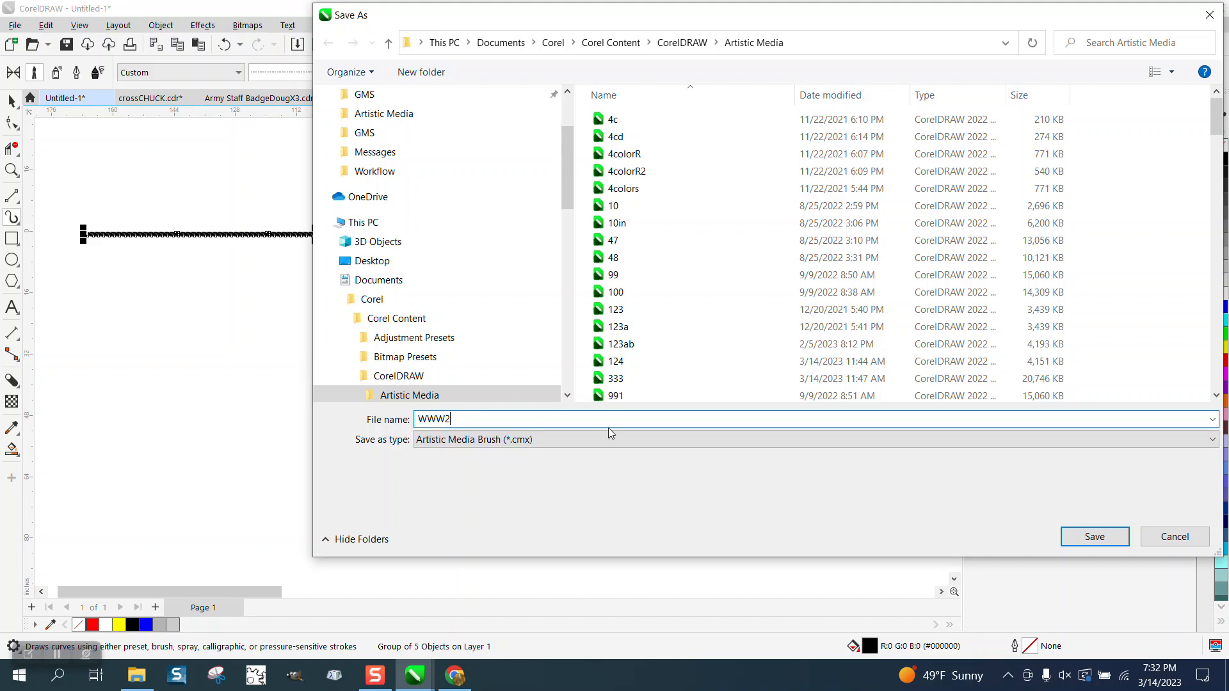
key("Return")
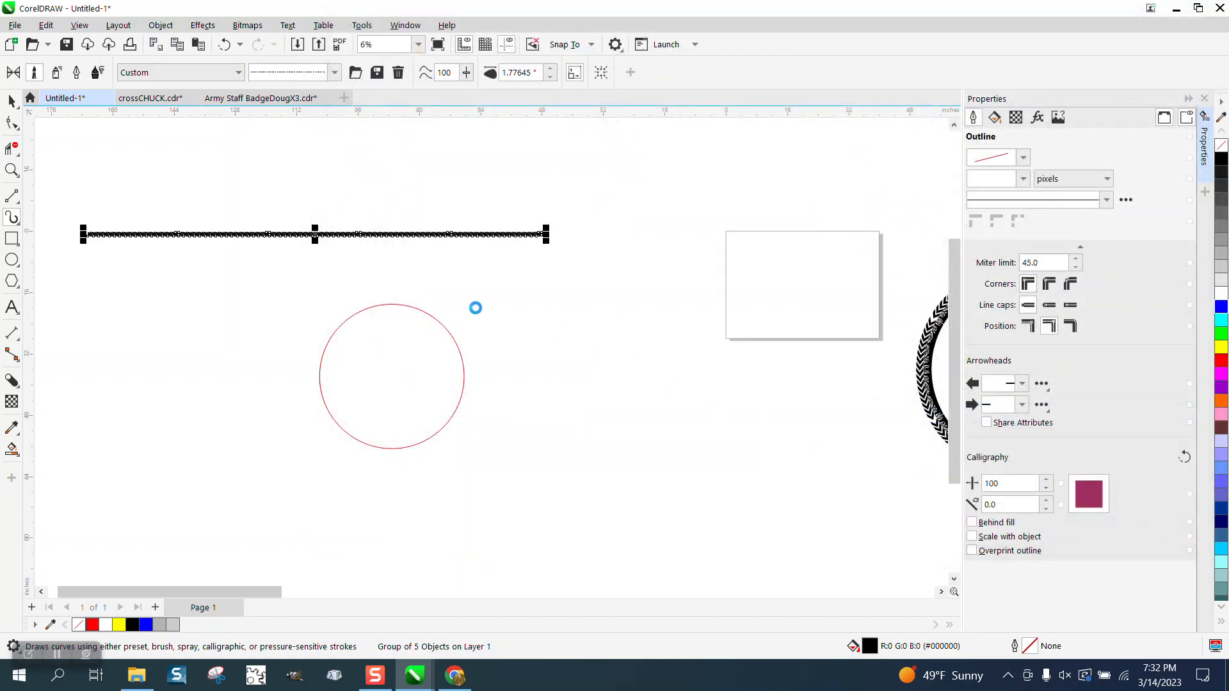
Step: Apply the chevron brush to the red circle with a stroke width of about 1.328 inches, and check the join at its top
left_click(408, 307)
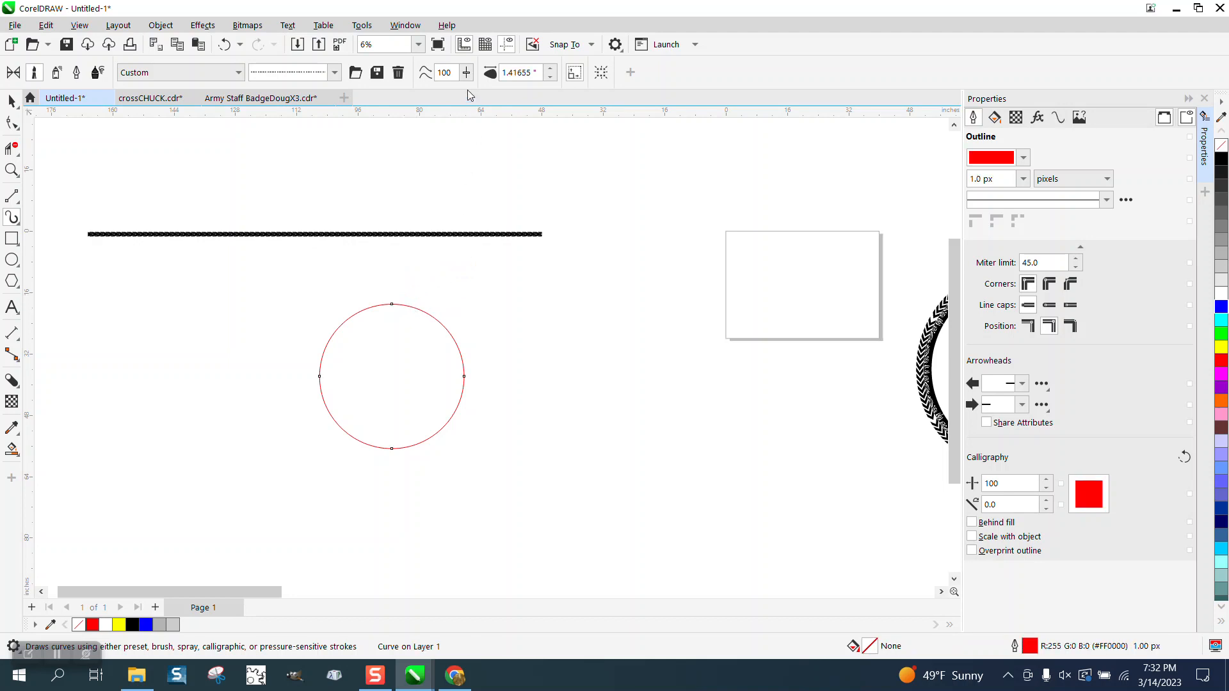
left_click(551, 77)
left_click(11, 170)
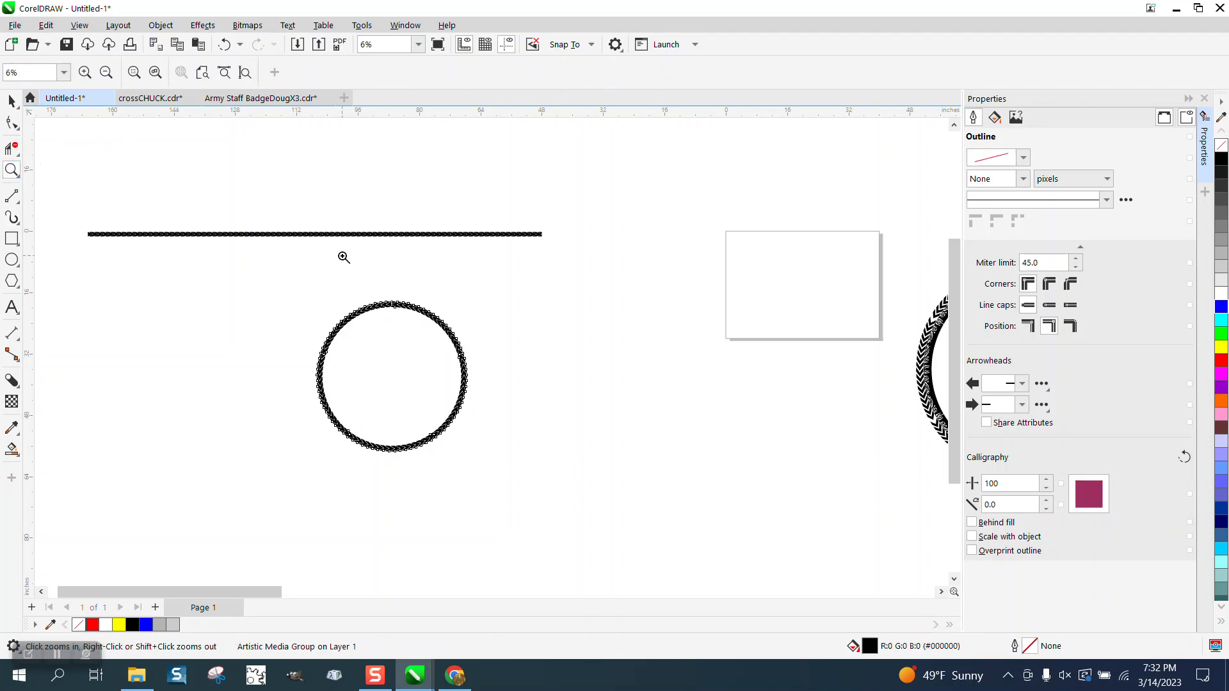
left_click_drag(343, 255, 450, 349)
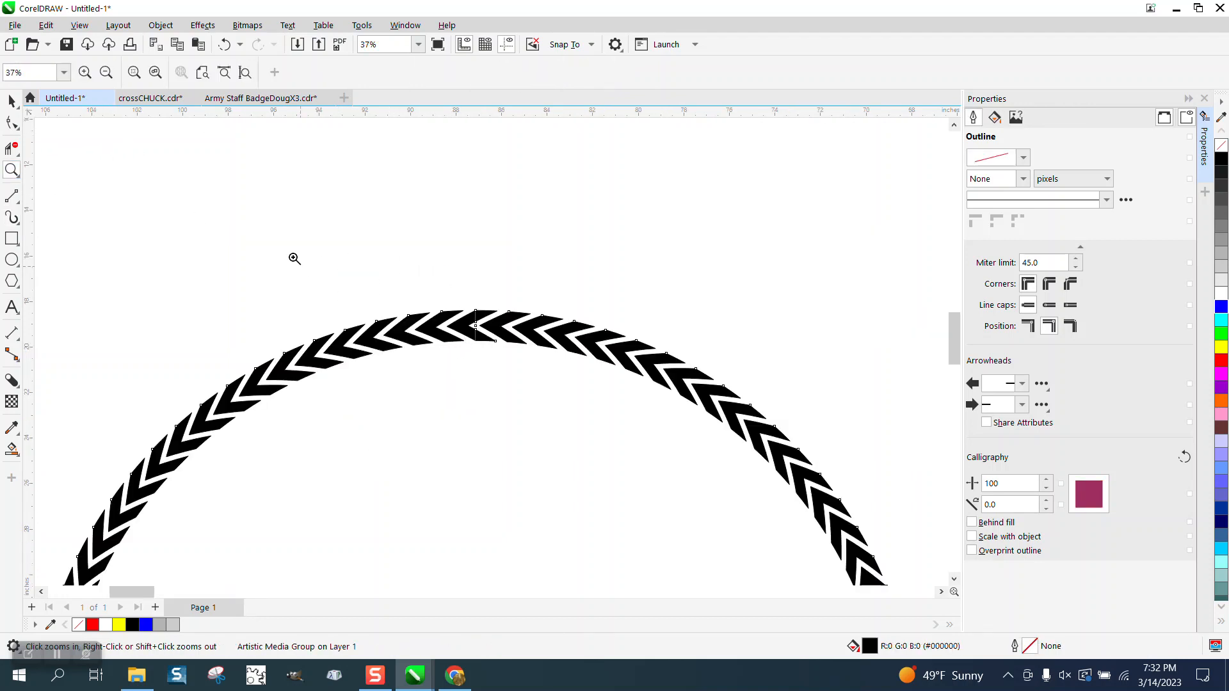
right_click(301, 257)
right_click(343, 244)
left_click(13, 104)
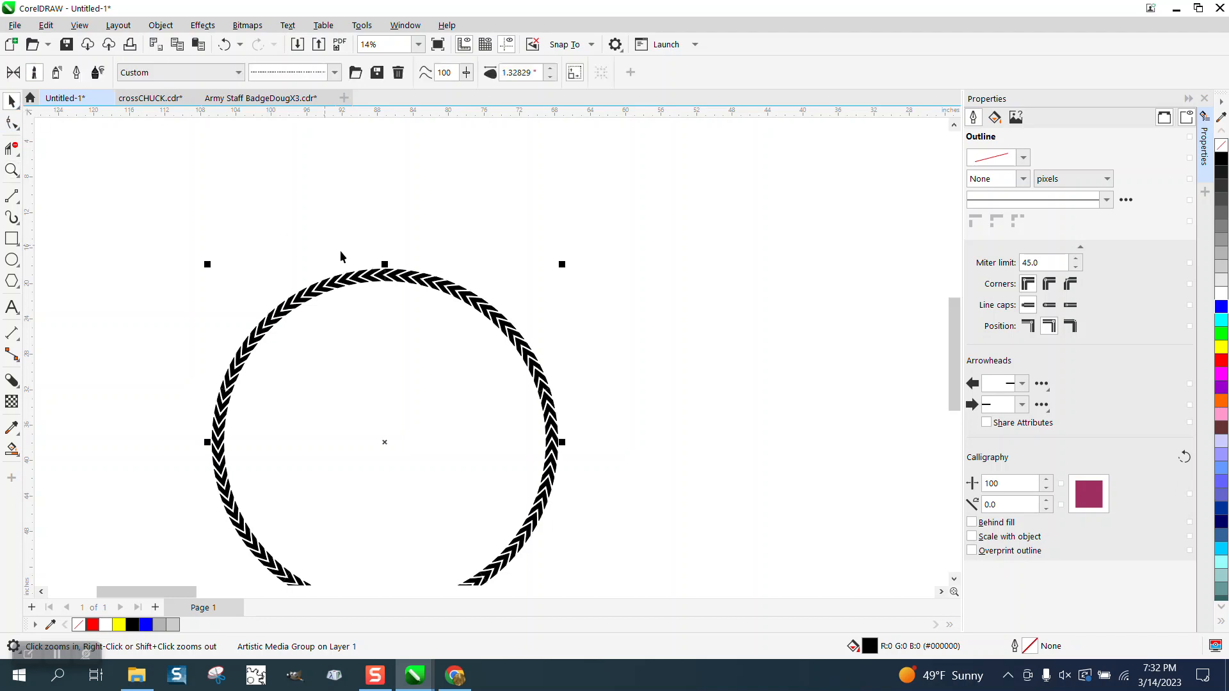
scroll(340, 251, "down", 1)
left_click_drag(215, 226, 647, 580)
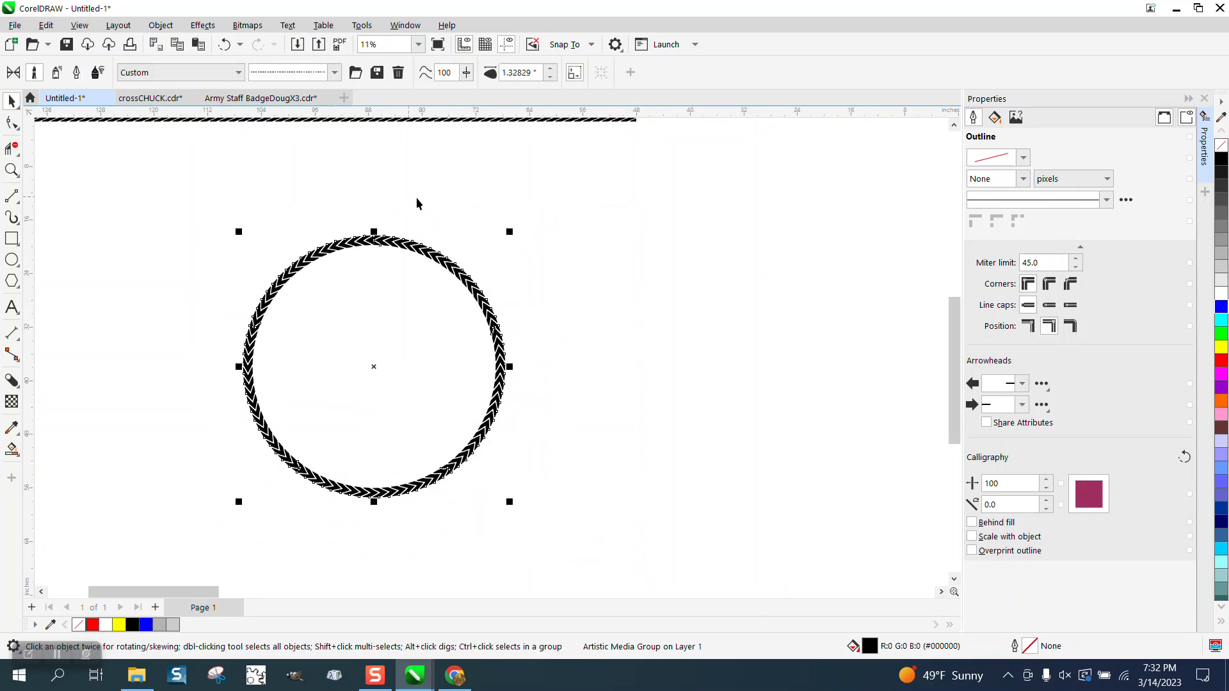
Step: Close the Properties docker and break the ring's artistic media group apart
left_click(1202, 100)
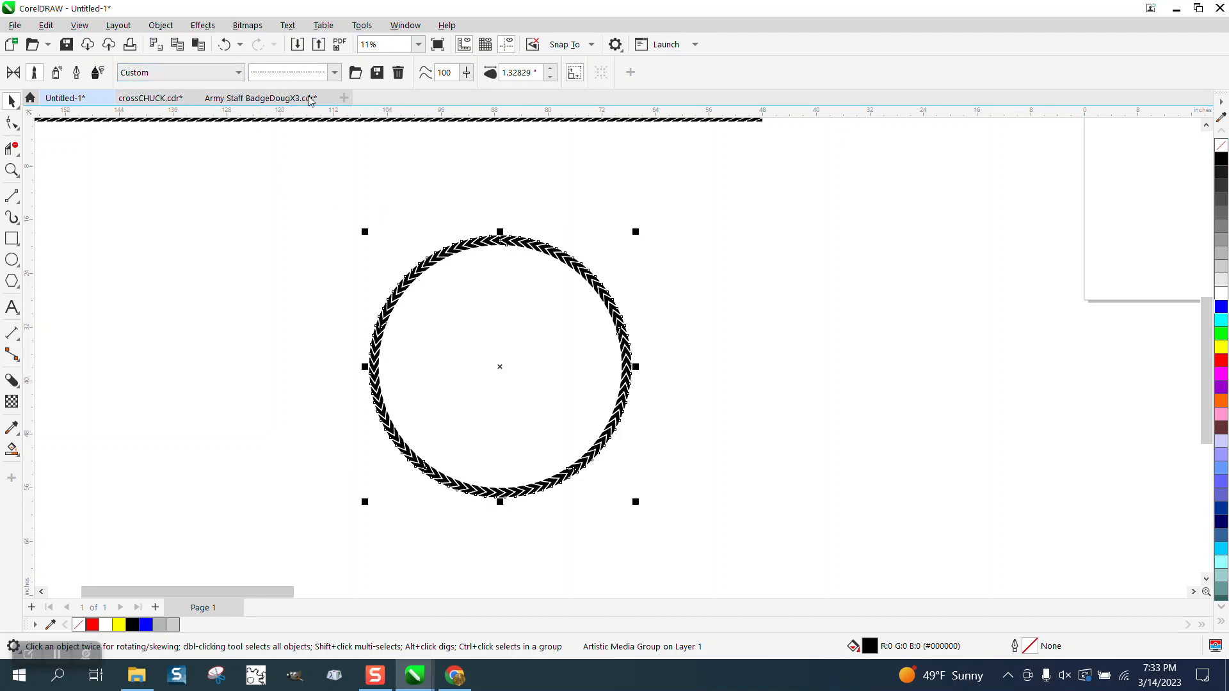
left_click(301, 156)
left_click(16, 105)
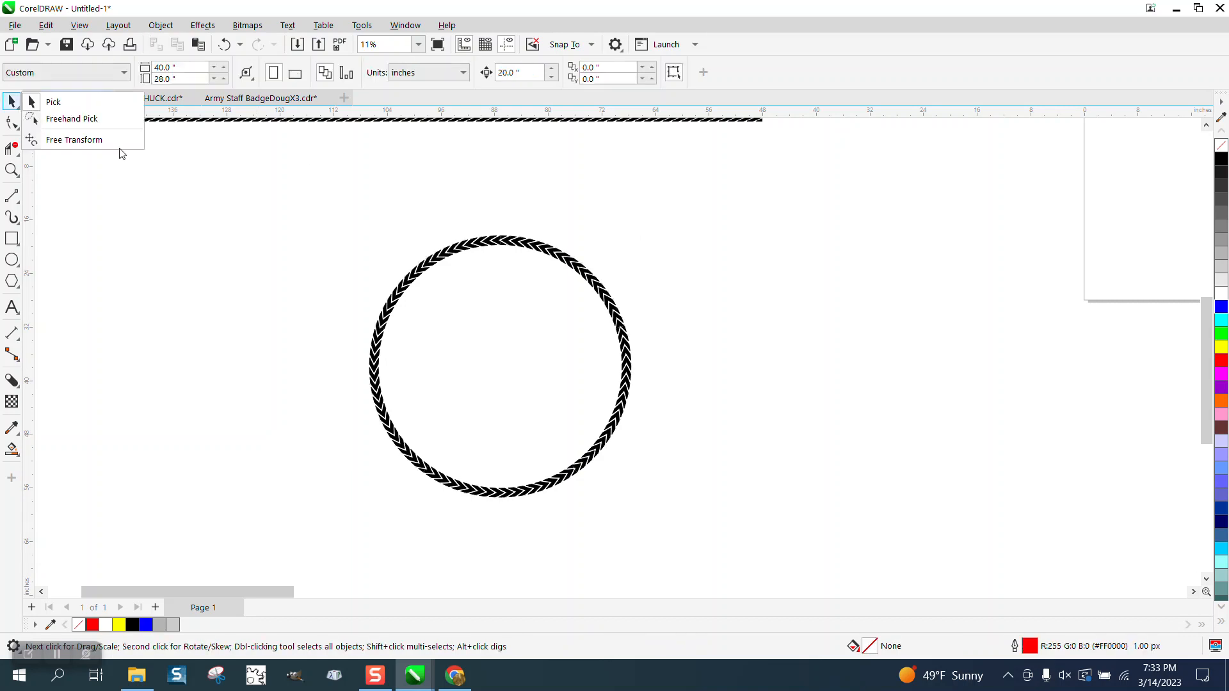
left_click(40, 102)
left_click(453, 249)
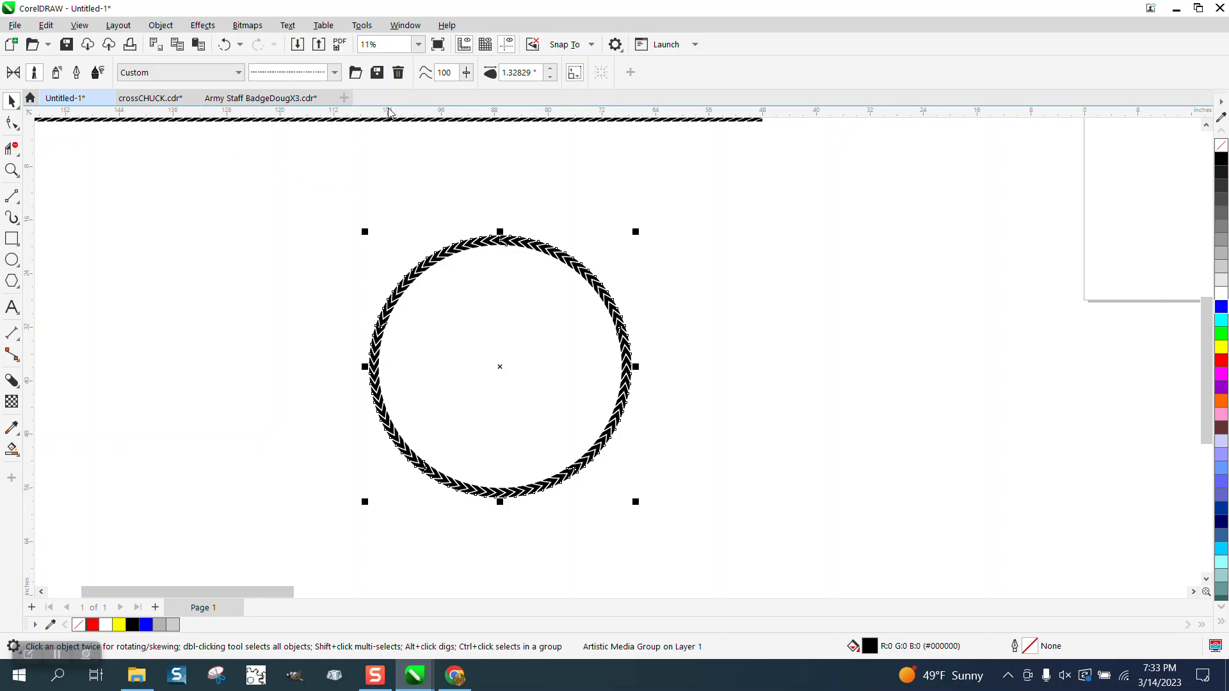
left_click(167, 27)
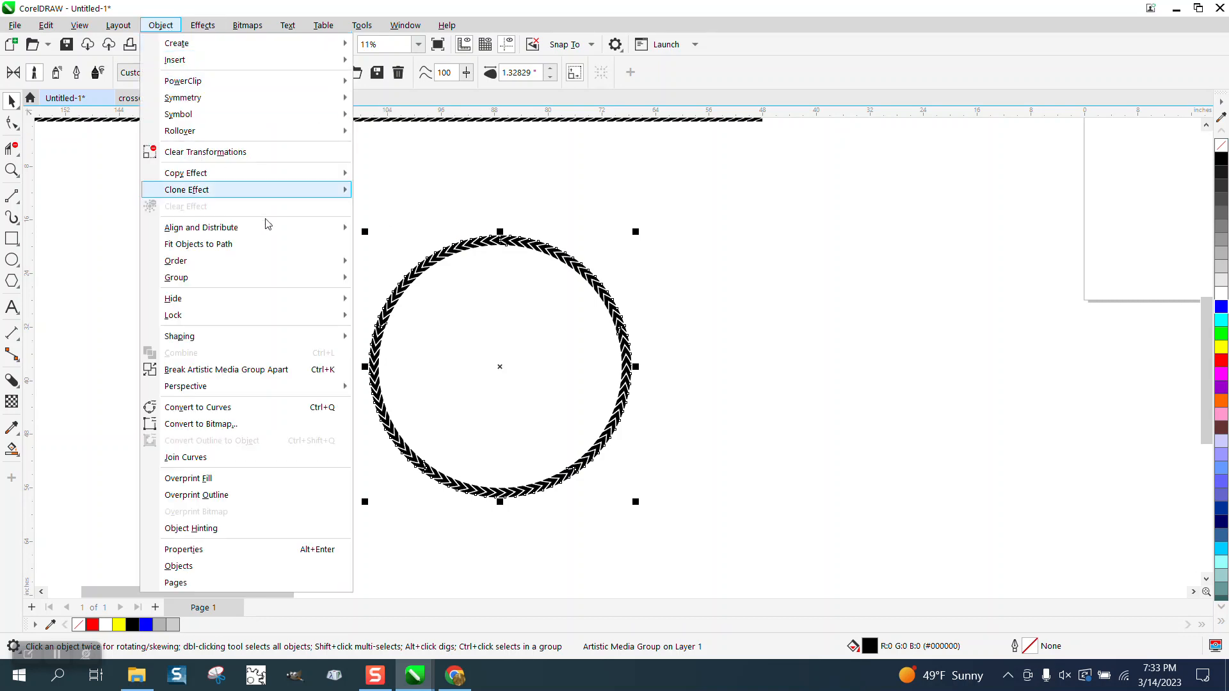
left_click(282, 371)
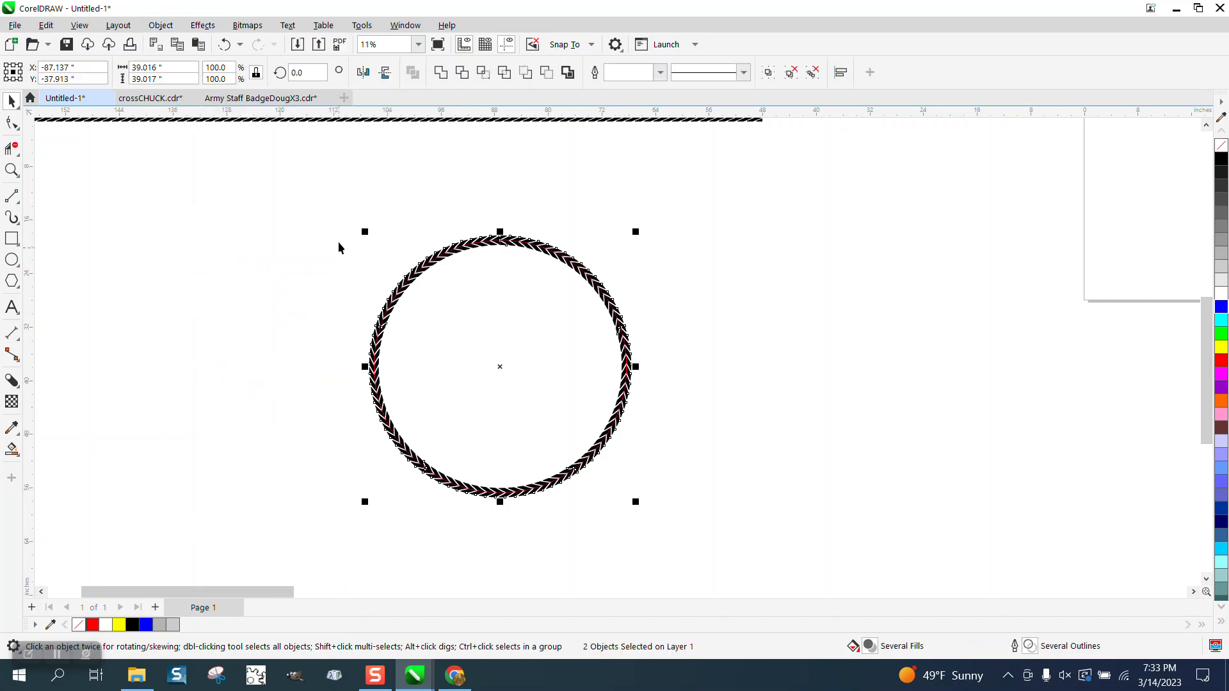
Step: Select the ring together with its red centre circle and set the overall width to 40 inches
left_click_drag(337, 185, 732, 547)
left_click(172, 66)
type("40")
key("Return")
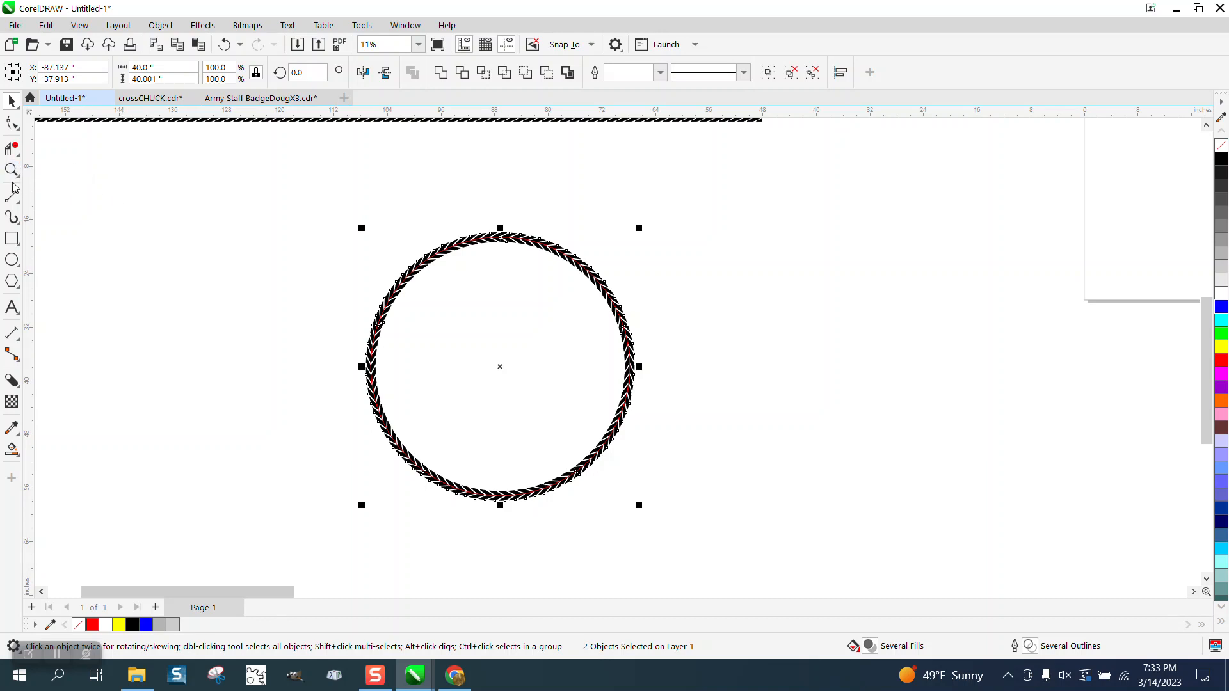
Step: Draw a circle about 31.1 inches in diameter in the empty space between the chevron ring and the page
left_click(11, 259)
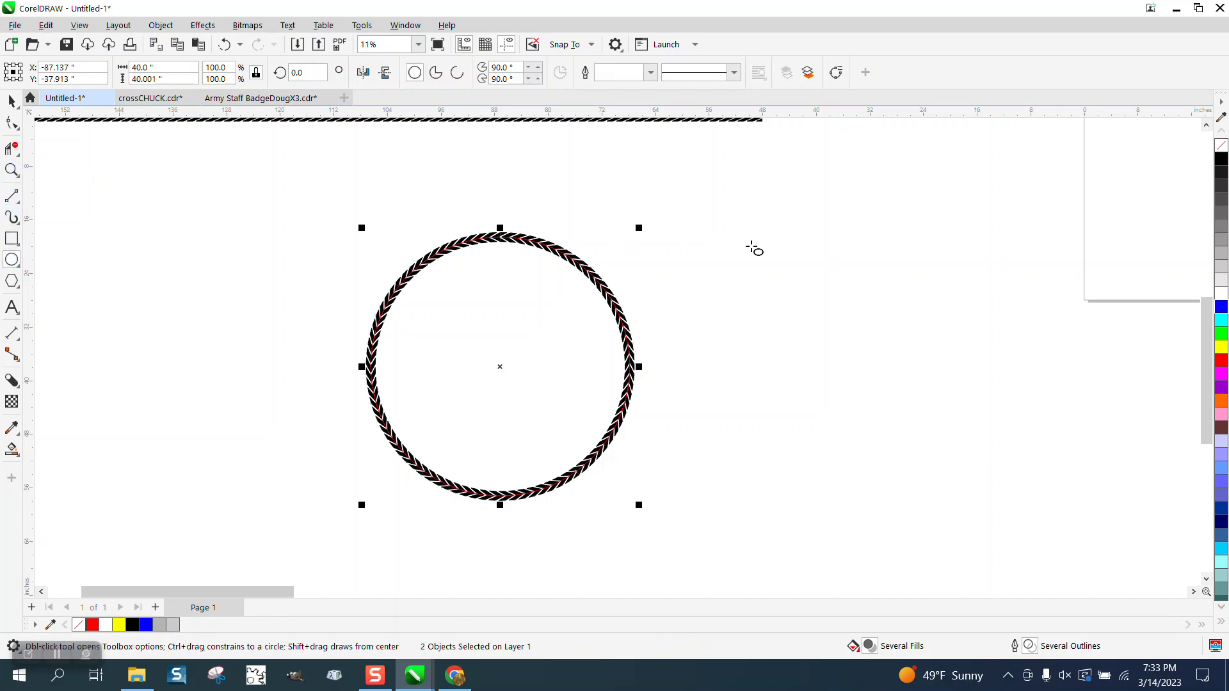
left_click_drag(899, 243, 737, 455)
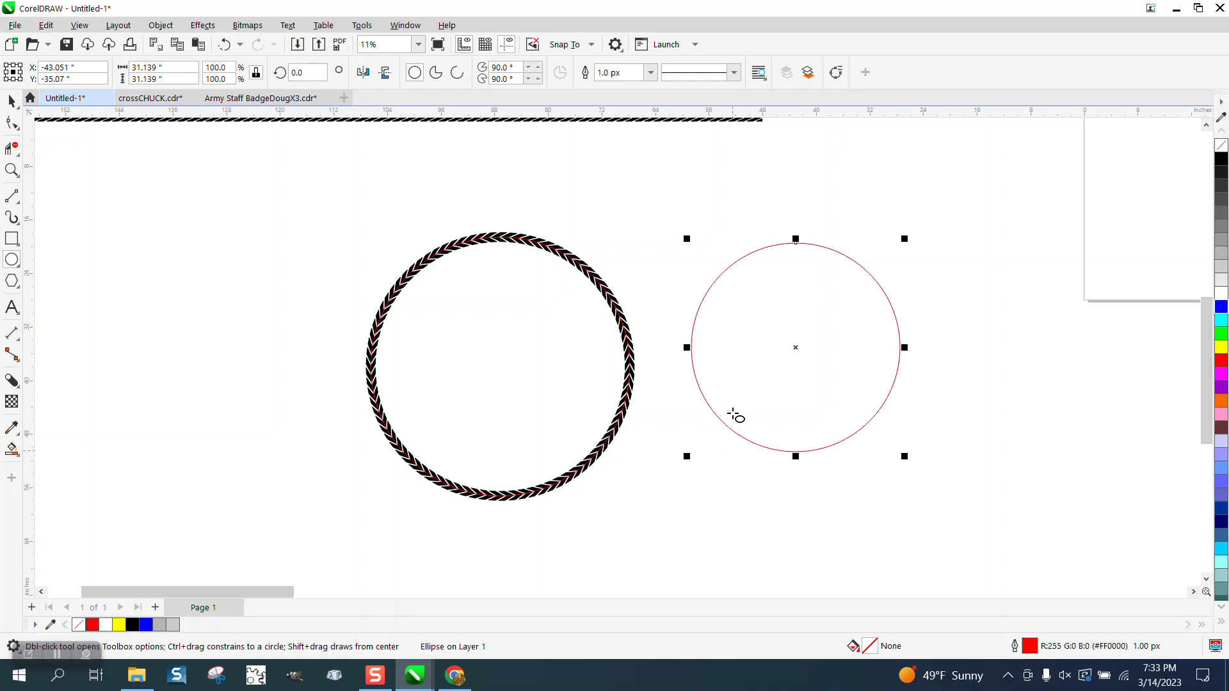
Step: Examine the join at the top of the chevron ring up close, and return to viewing both circles
left_click(12, 170)
left_click_drag(480, 225, 529, 264)
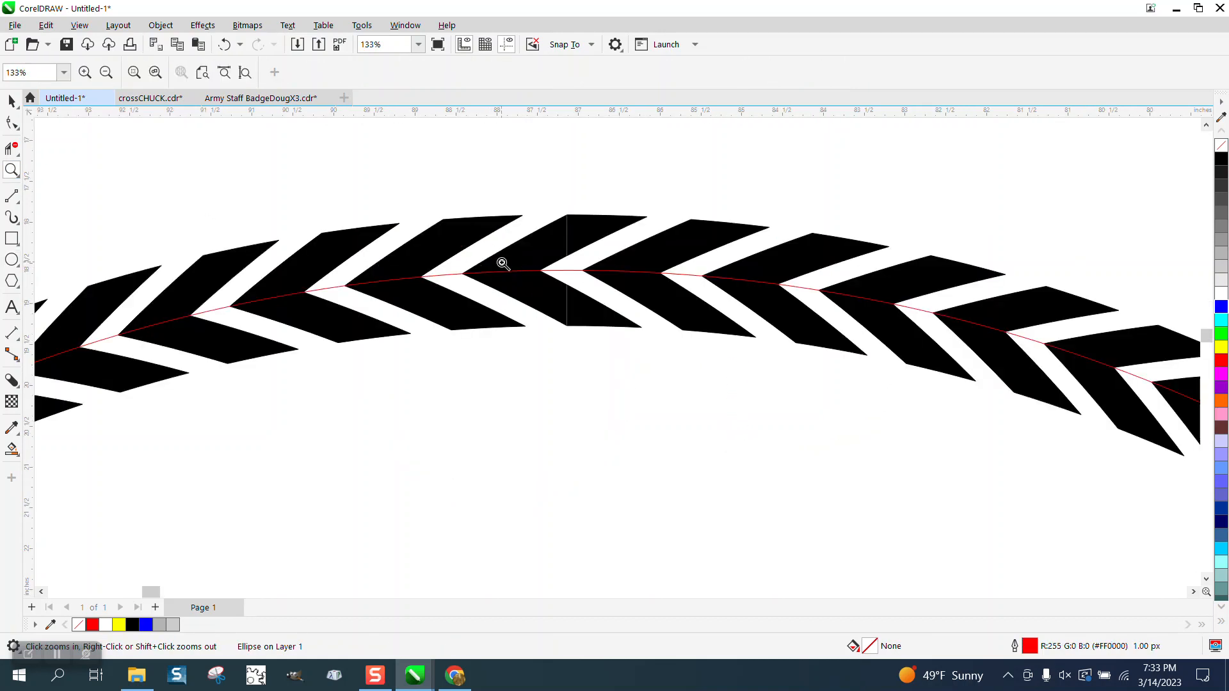
scroll(502, 263, "down", 2)
scroll(515, 248, "down", 2)
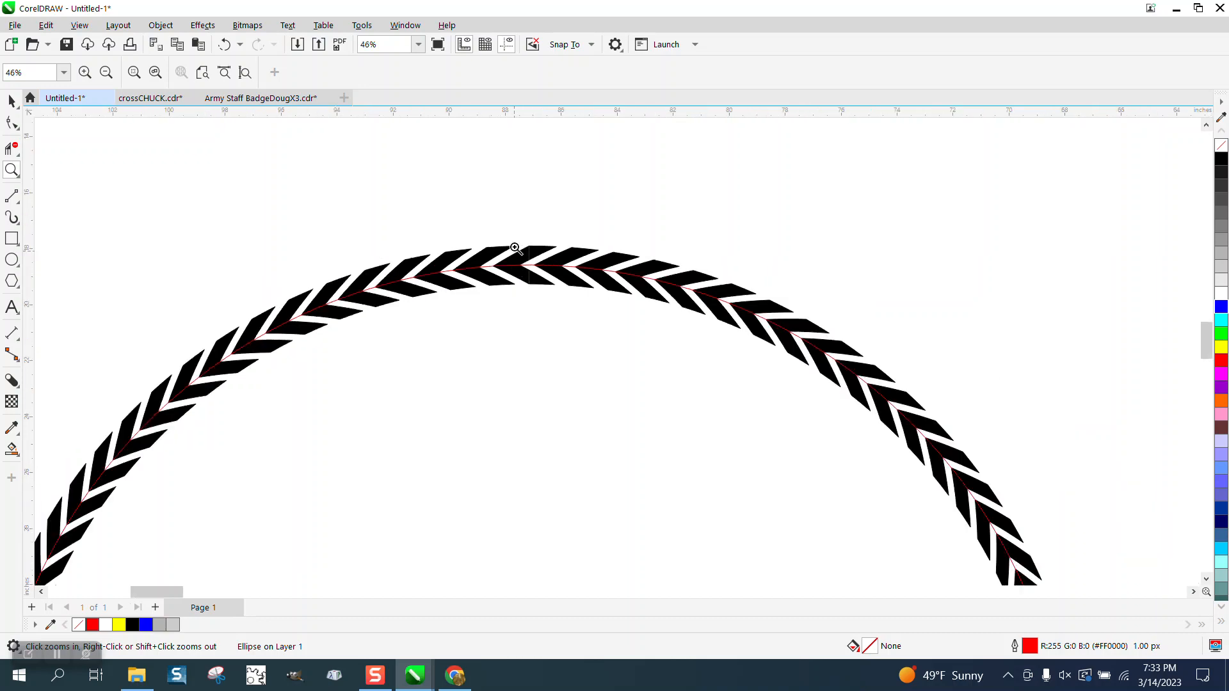
scroll(514, 242, "down", 1)
scroll(541, 291, "up", 8)
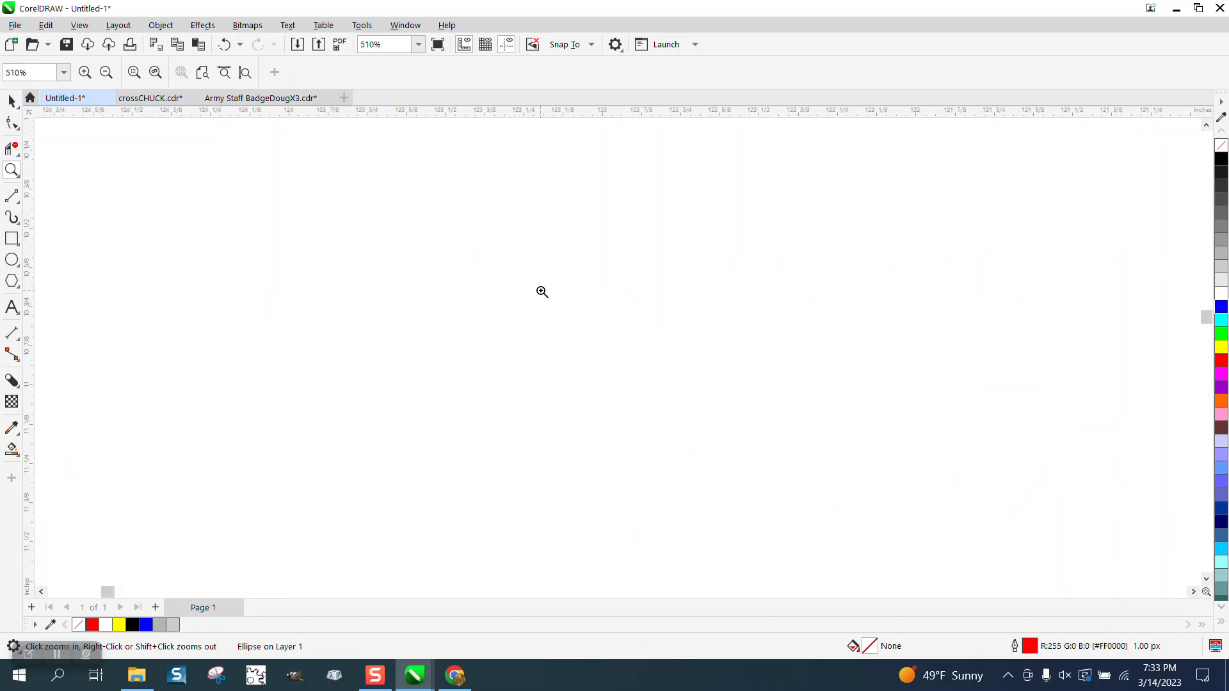
scroll(528, 279, "down", 12)
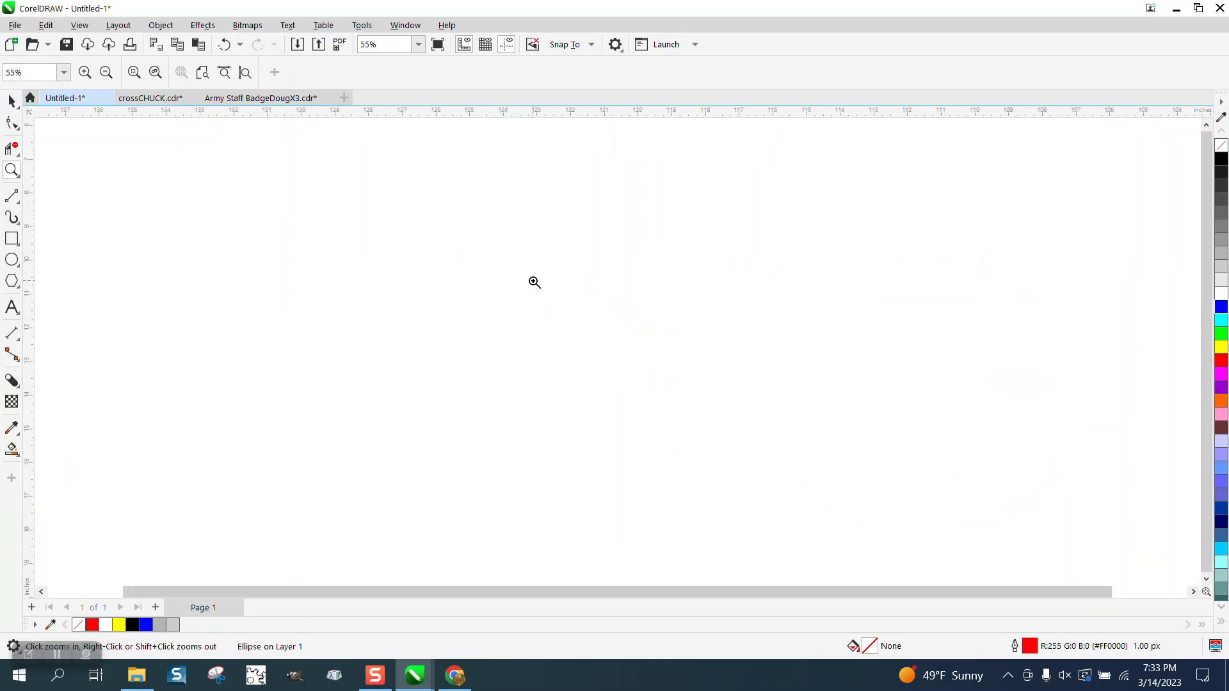
left_click(205, 351)
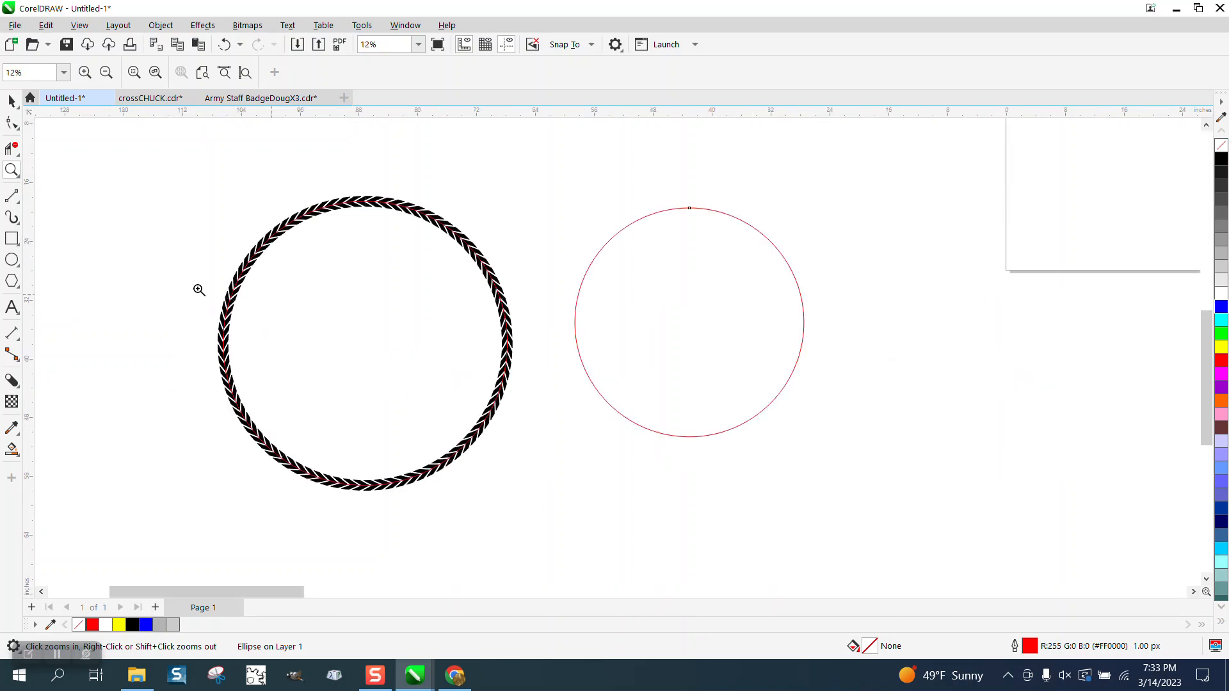
Step: Delete the thin red circle running through the middle of the chevron ring's band
left_click(11, 100)
left_click(374, 221)
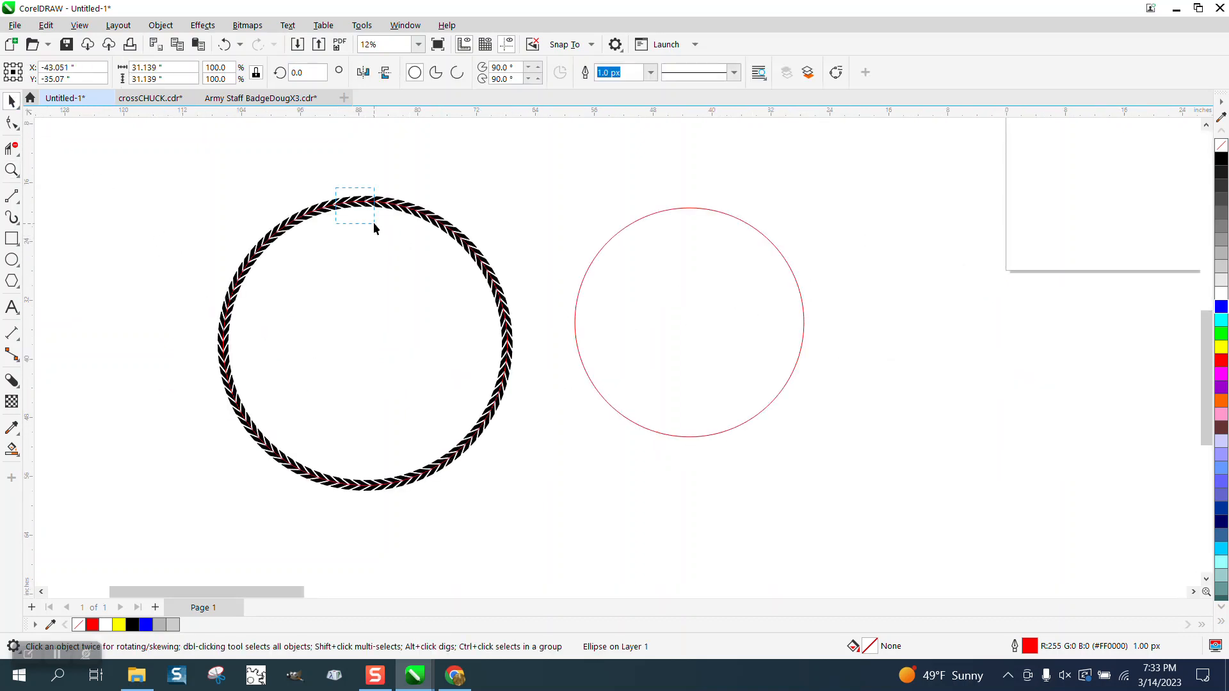
left_click(13, 170)
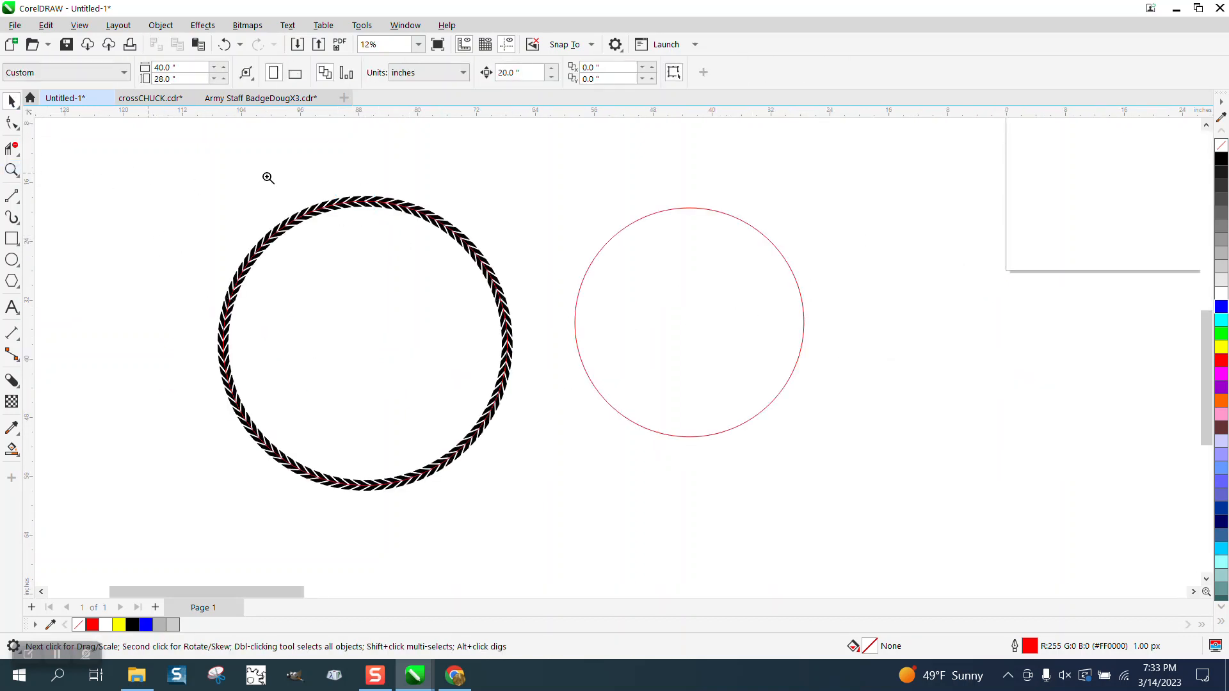
left_click_drag(335, 187, 428, 248)
left_click(9, 101)
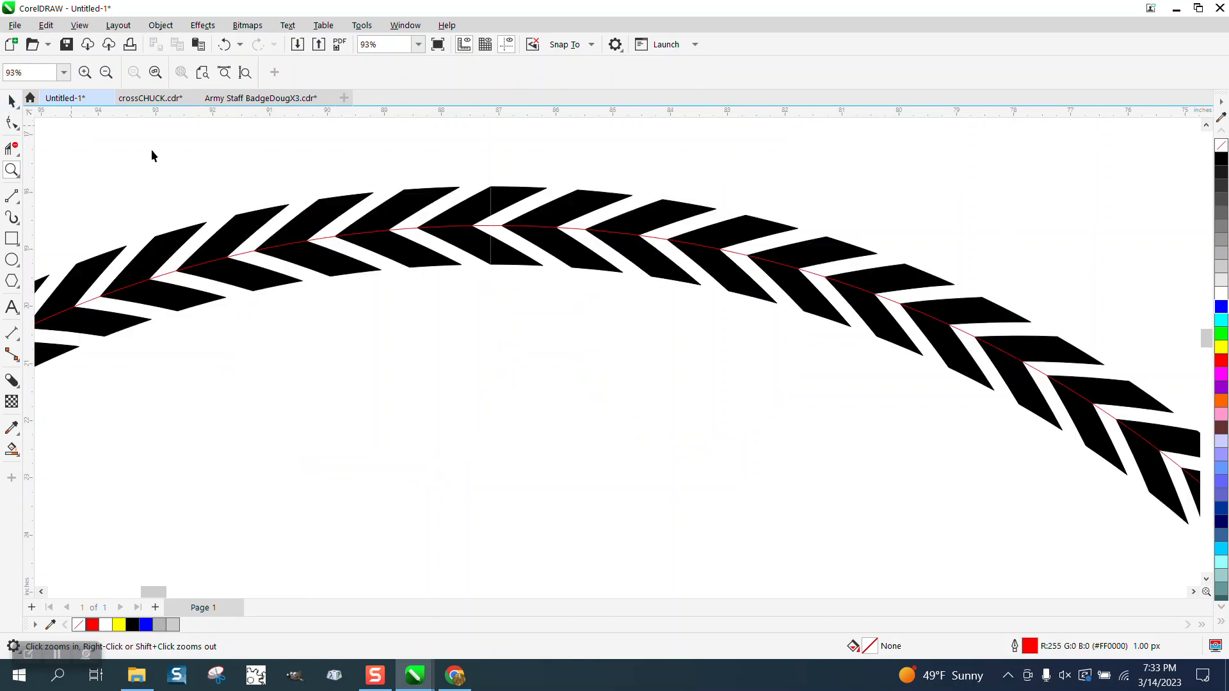
left_click(332, 239)
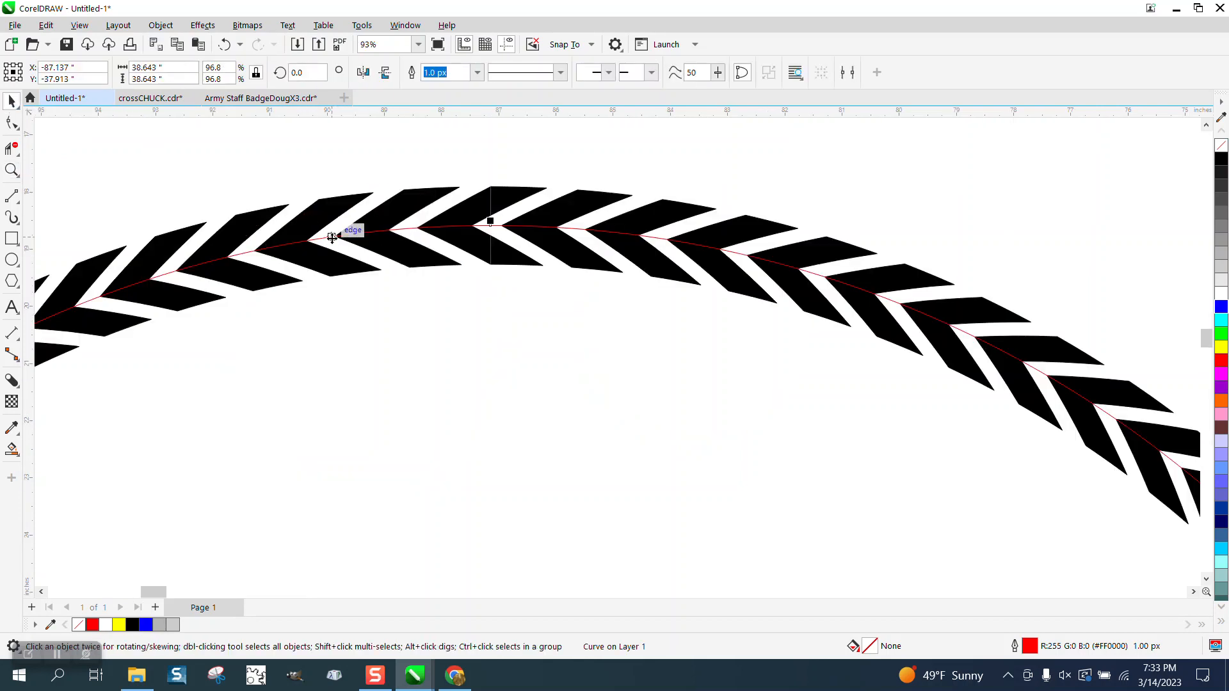
key("Delete")
Step: Convert the plain red circle beside the chevron ring to curves
scroll(332, 233, "down", 2)
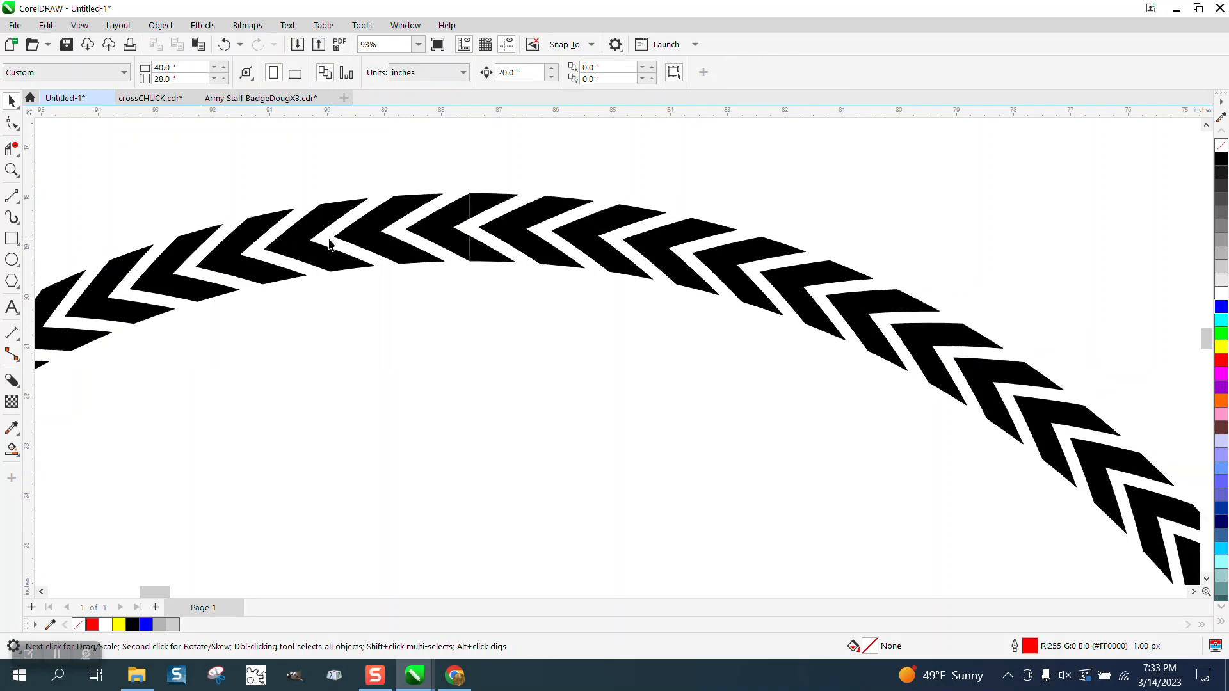
scroll(332, 228, "down", 4)
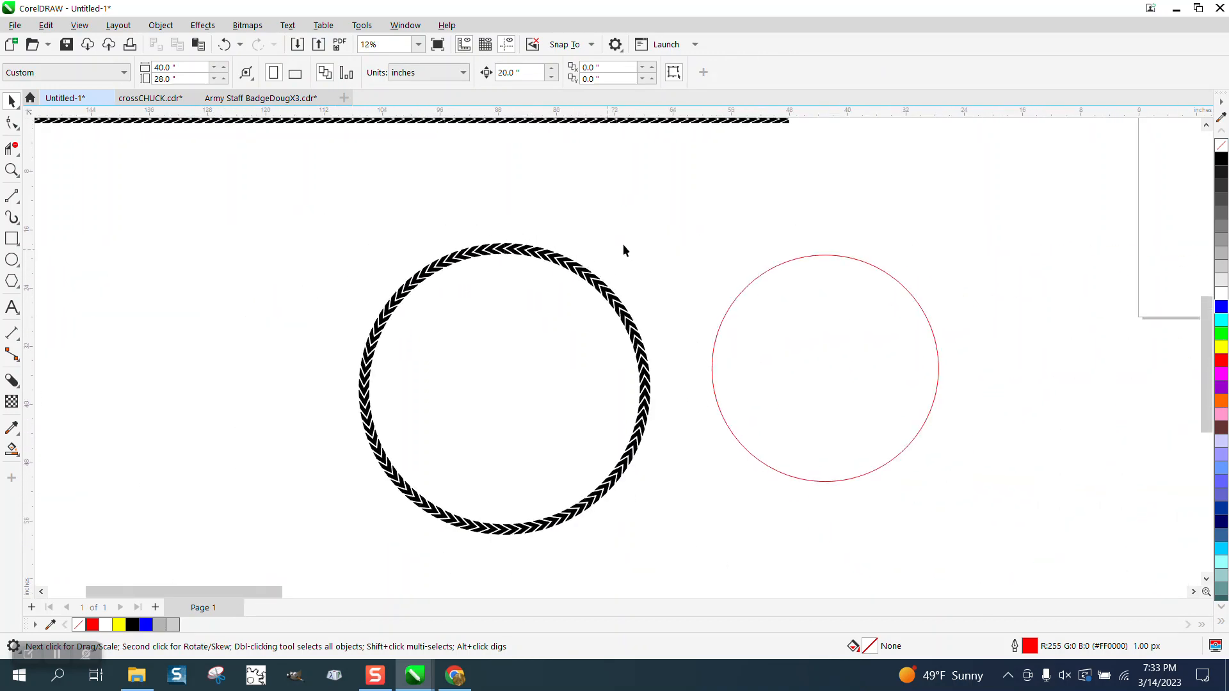
left_click(762, 273)
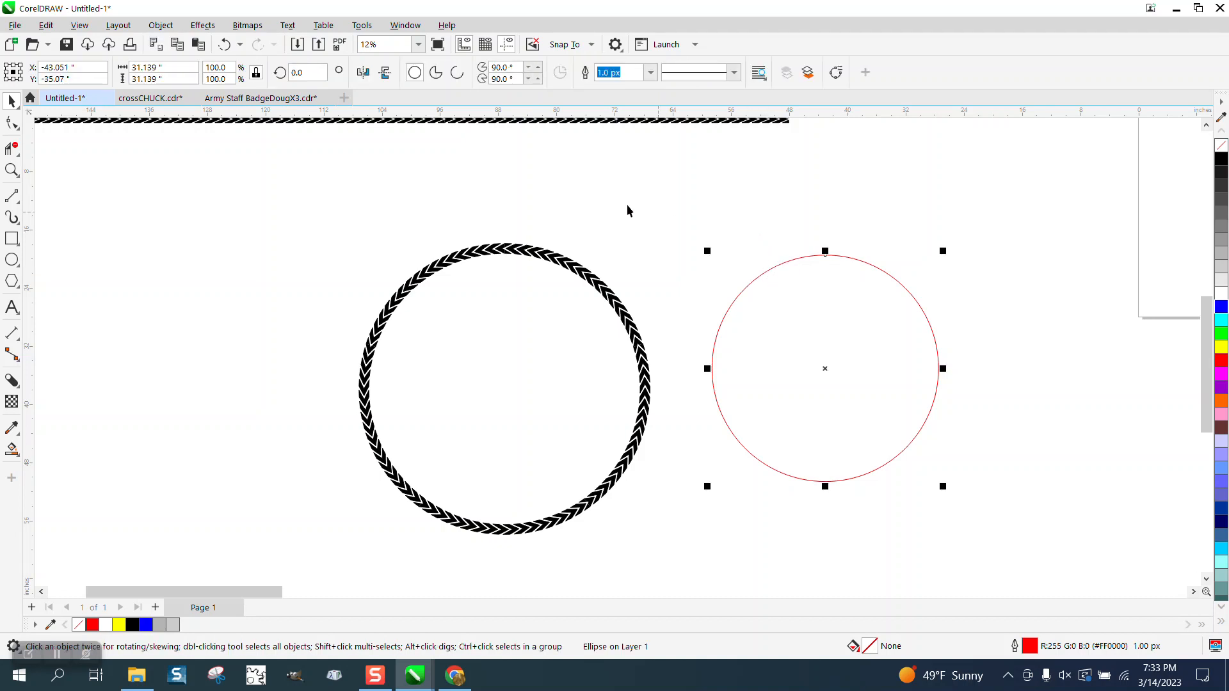
left_click(165, 26)
left_click(217, 407)
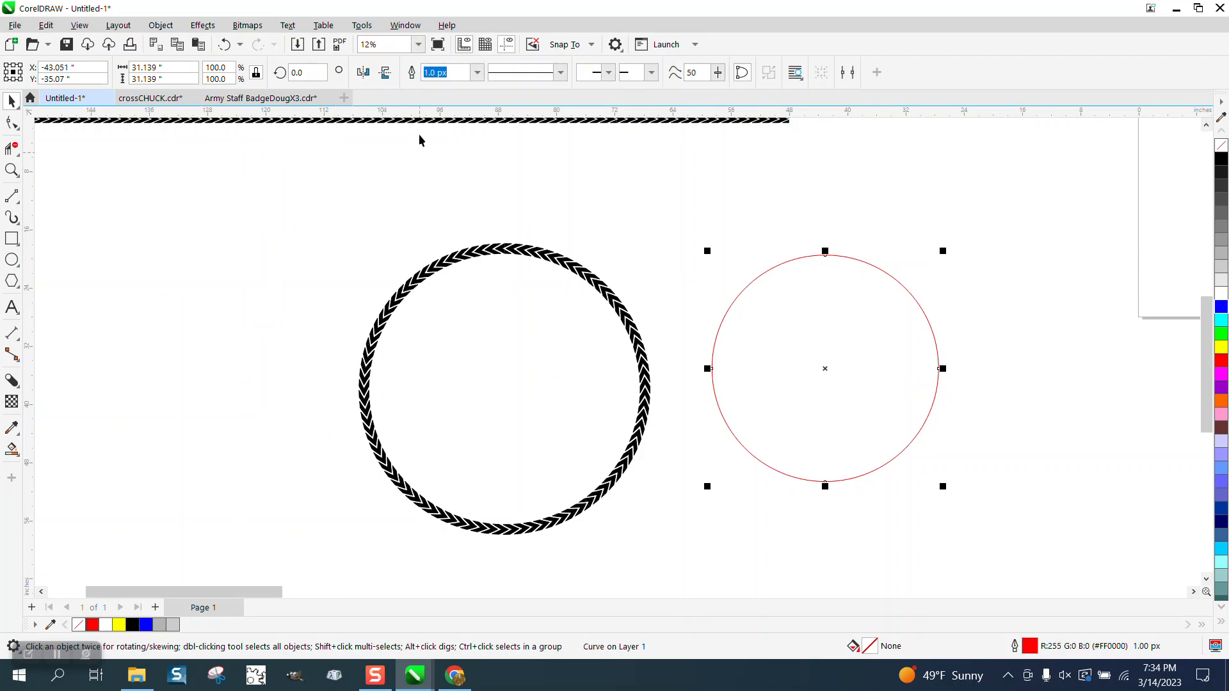
Step: Open the Properties docker and show the curve length of the converted red circle
left_click(405, 25)
mouse_move(440, 227)
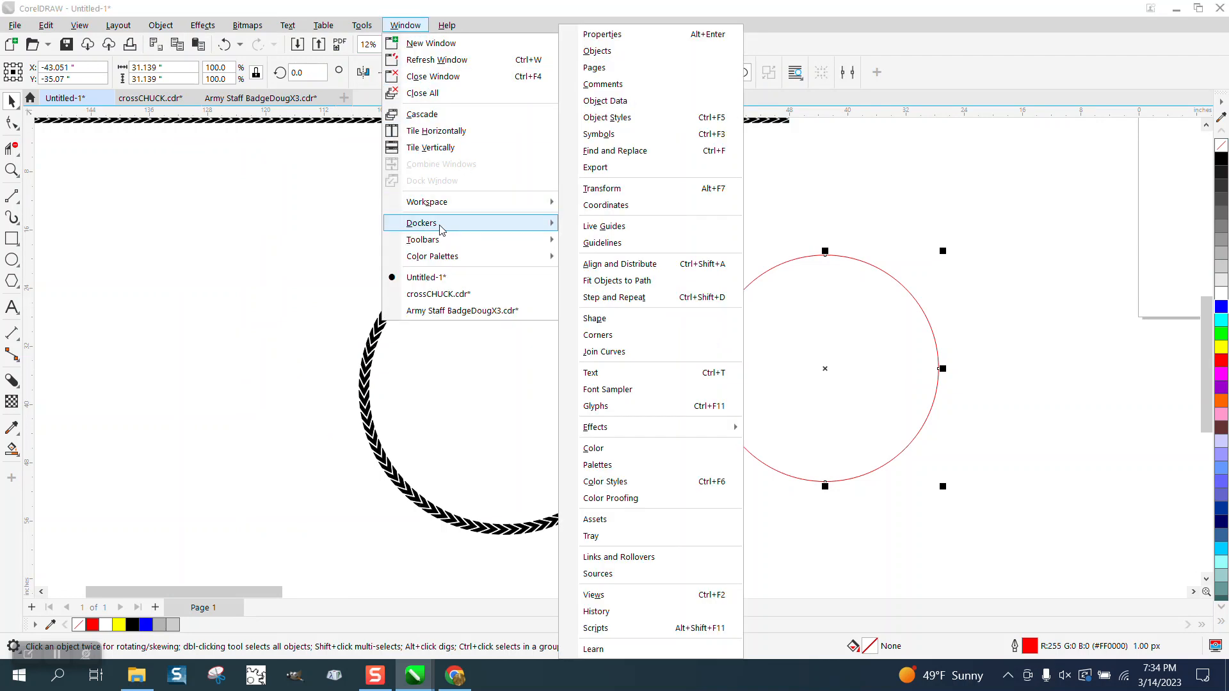
left_click(613, 35)
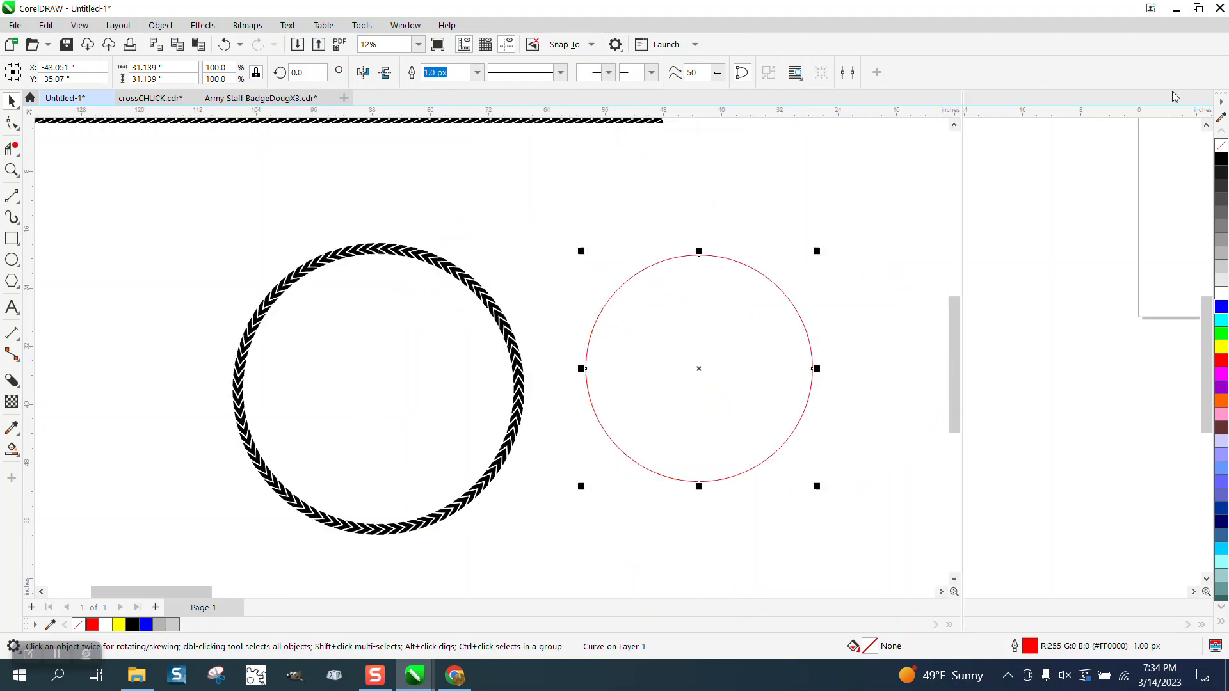
left_click(1058, 117)
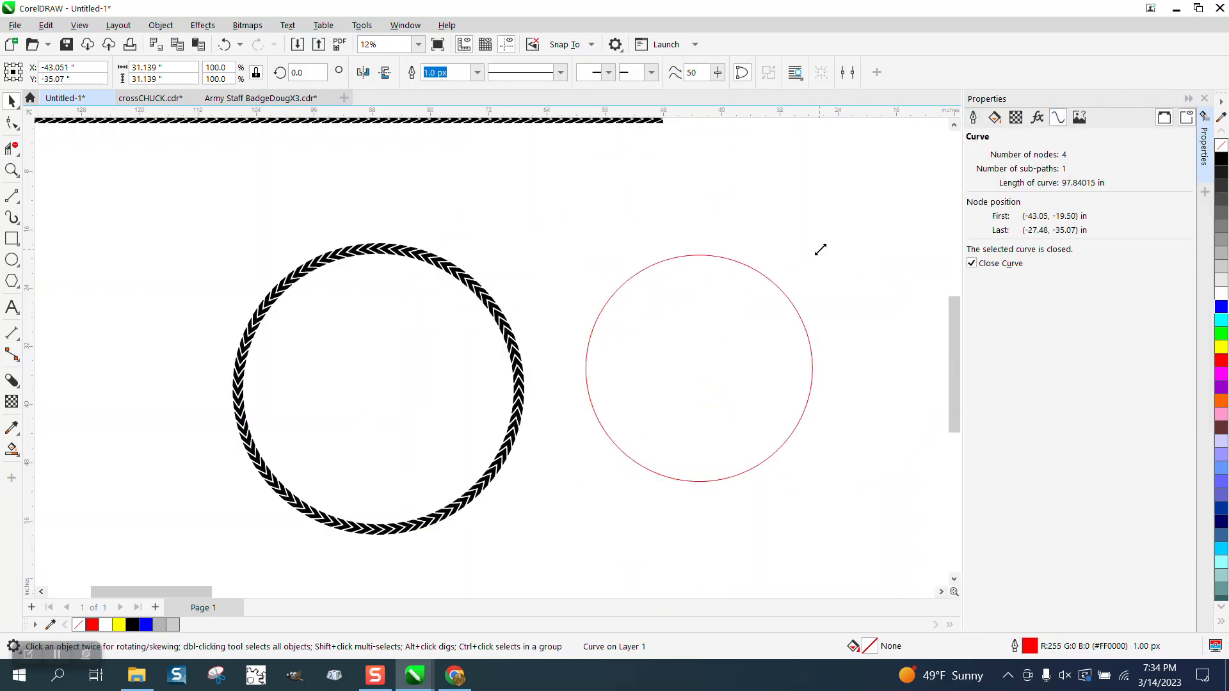
Step: Enlarge the red circle to about 31.9 inches in diameter and set its scale factor to 102%
left_click_drag(819, 250, 824, 245)
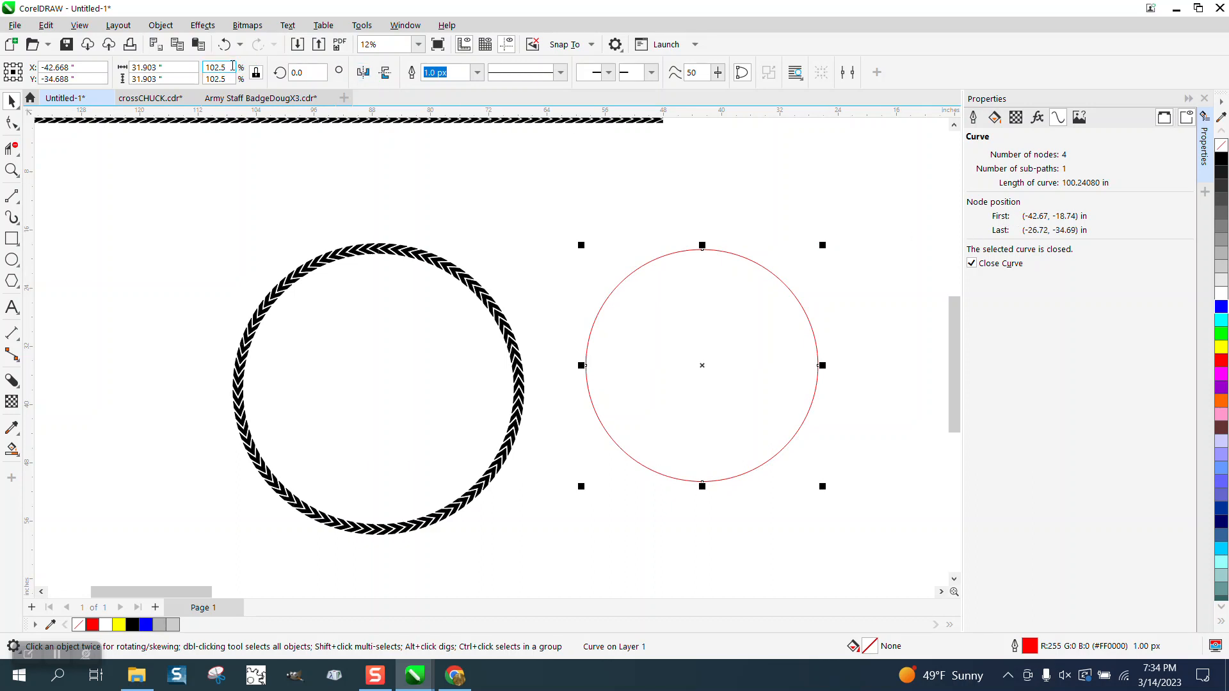
left_click_drag(231, 67, 191, 67)
type("10")
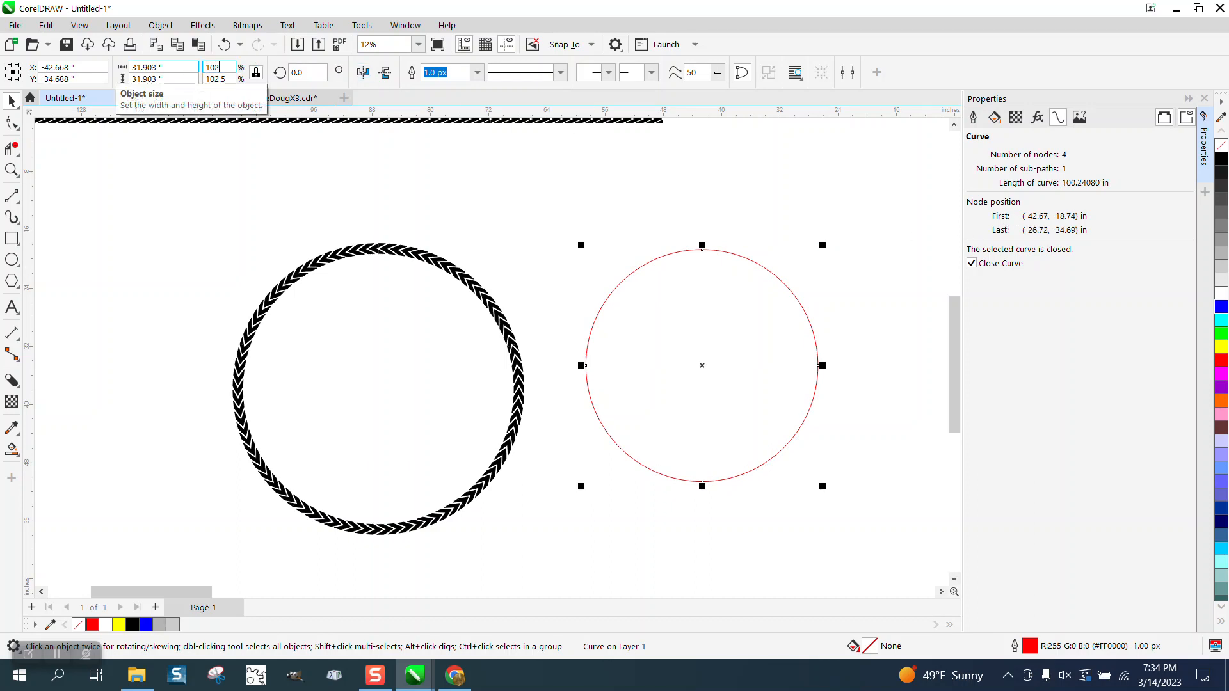
type("2")
key("Return")
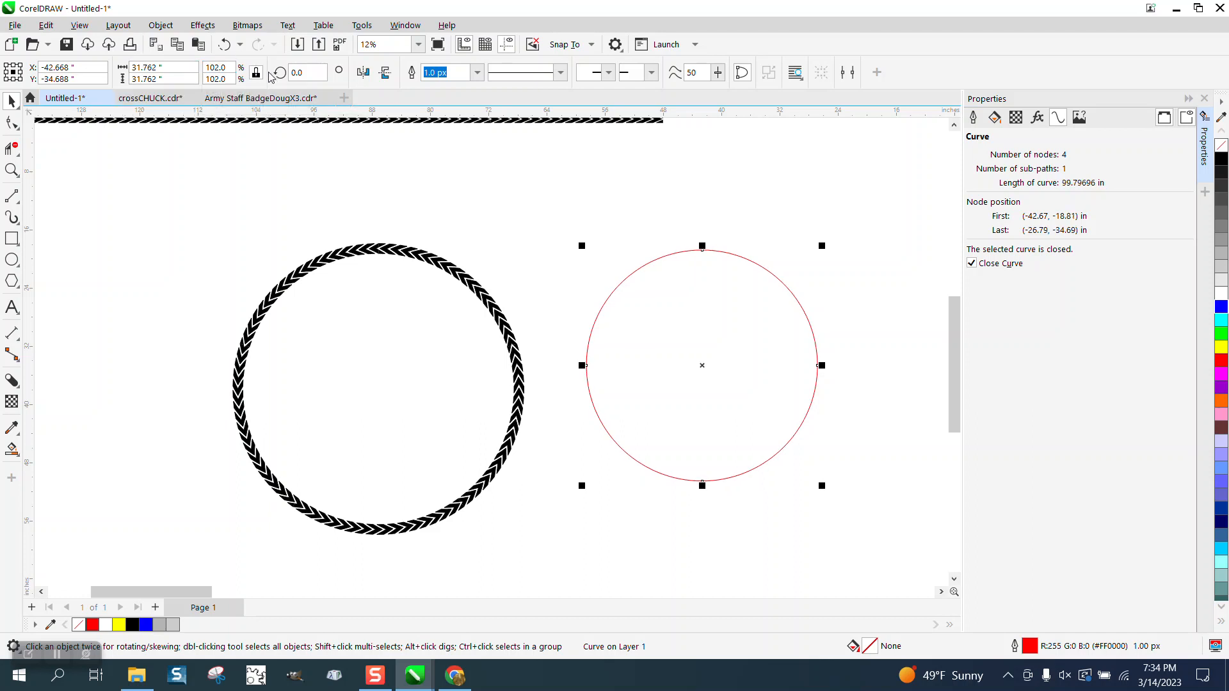
Step: Fine-tune the red circle's scale factor, trying 102.1% and settling on 102.2%
left_click(215, 68)
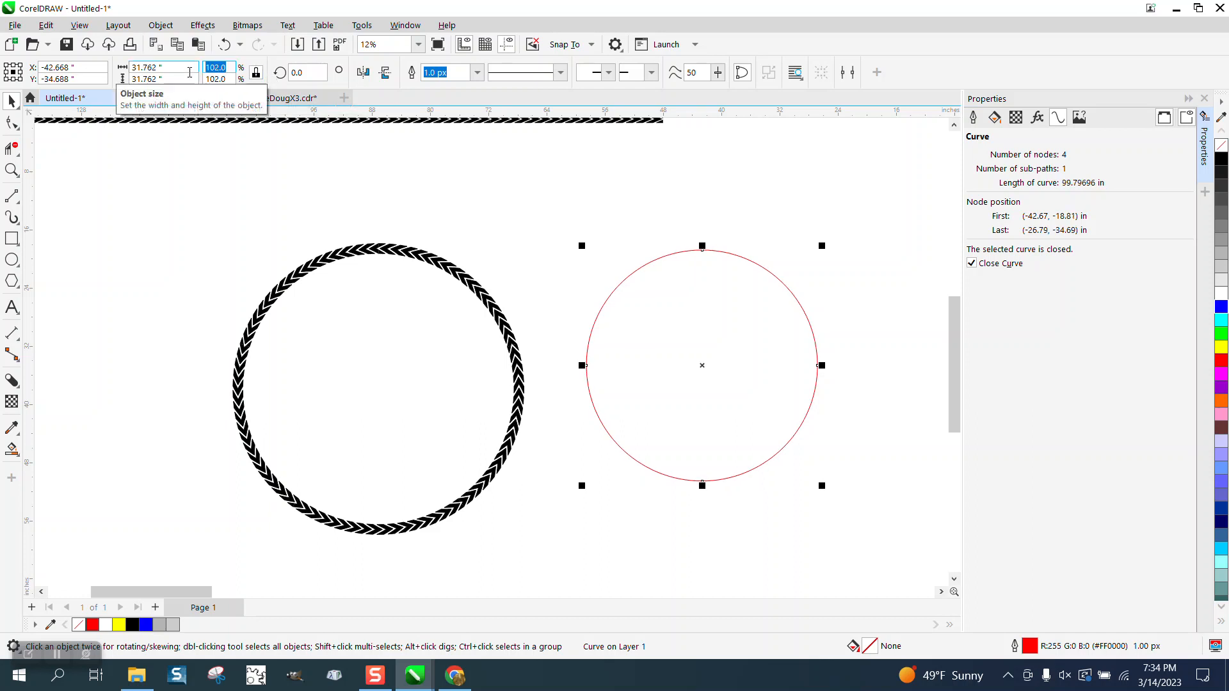
type("1")
key("Return")
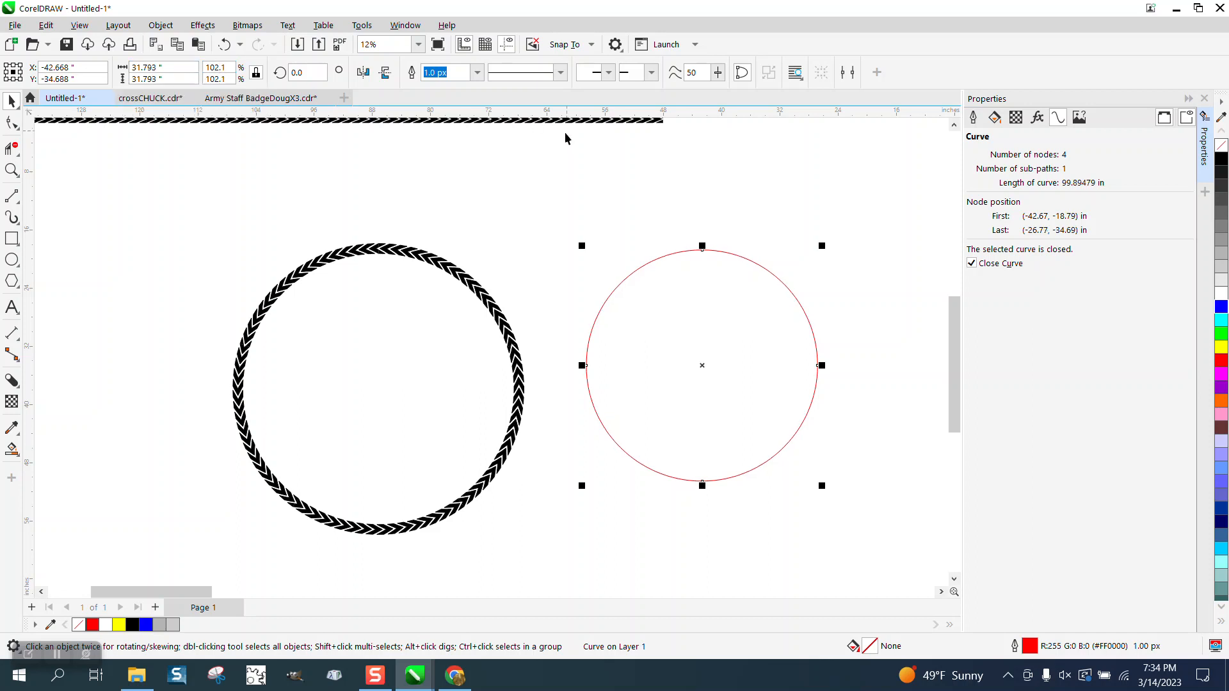
left_click(208, 68)
type("102")
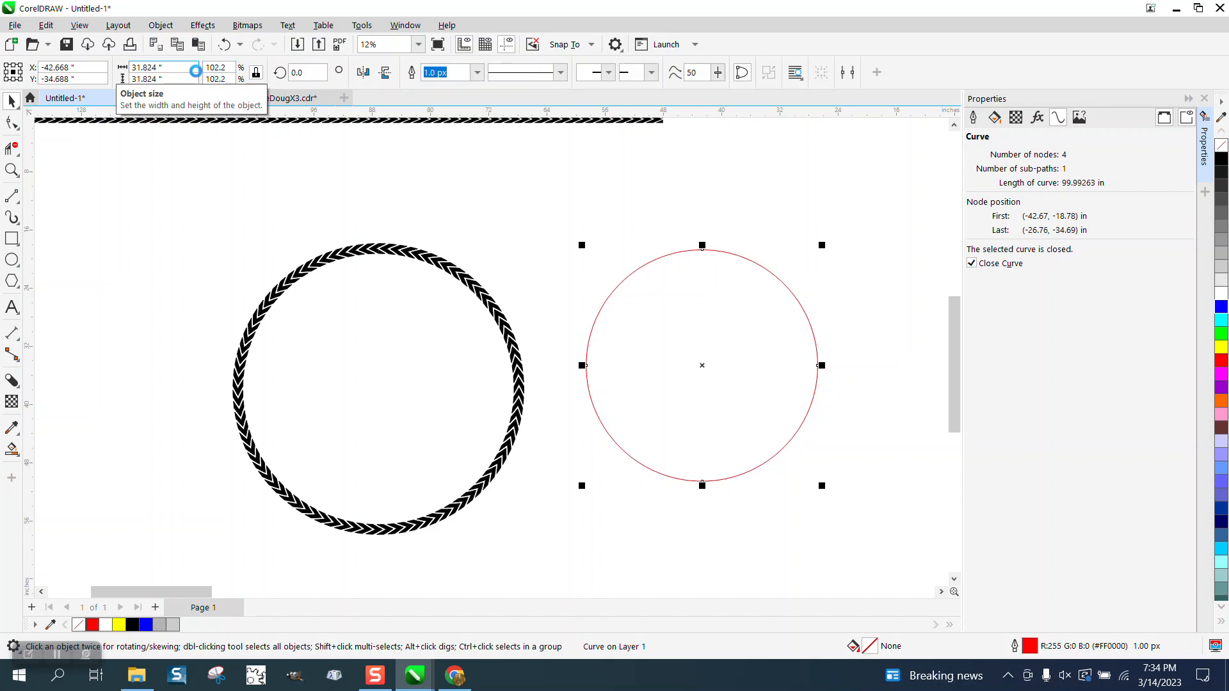
key("Return")
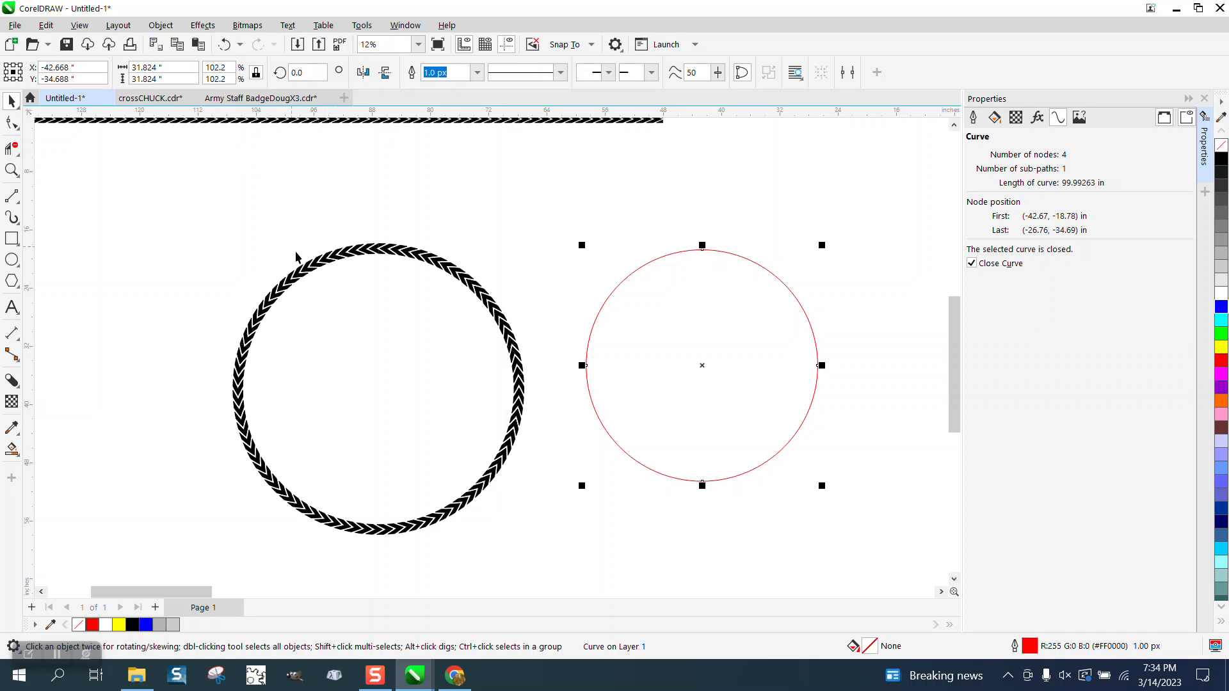
Step: Move the long chevron strip closer above the ring and circle, and shrink the red circle to about 25.5 inches in diameter
left_click_drag(336, 122, 536, 181)
scroll(496, 186, "down", 3)
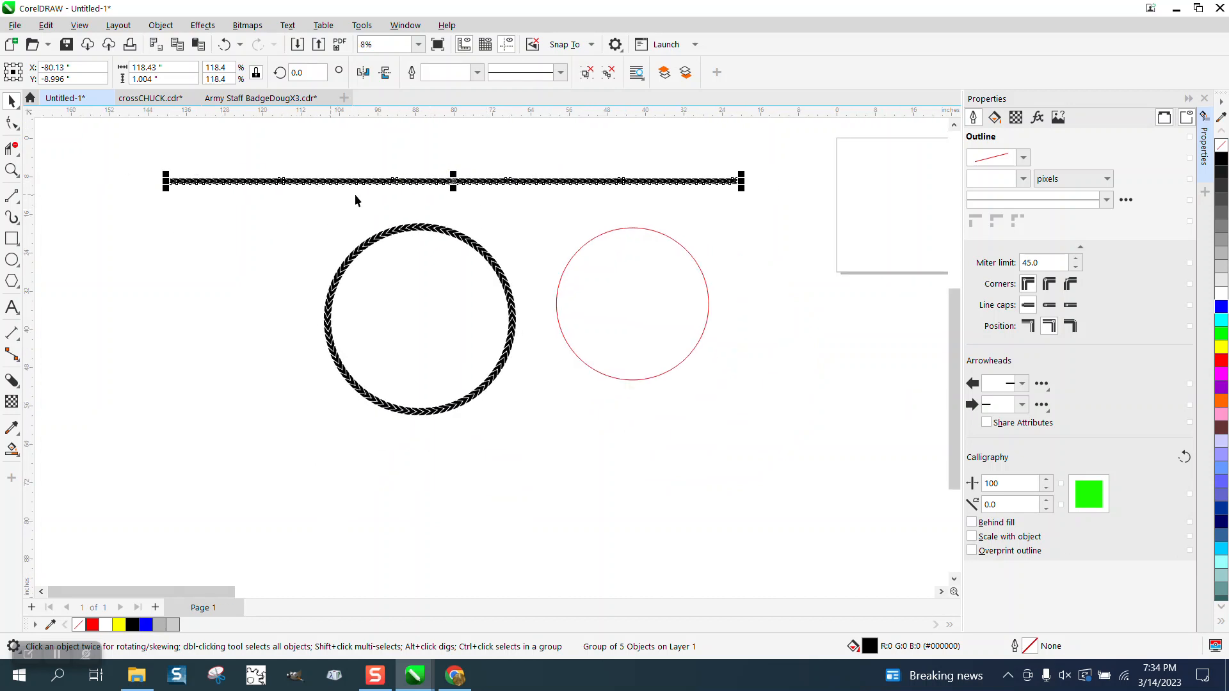
left_click(604, 234)
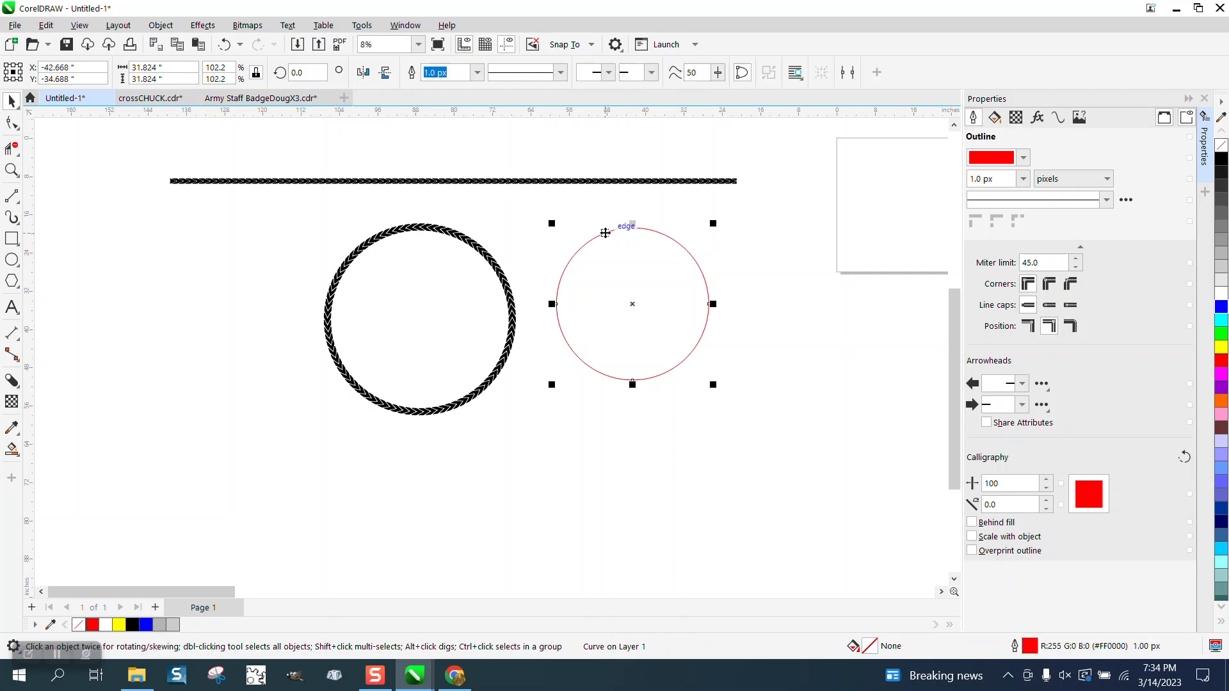
left_click_drag(713, 222, 681, 256)
scroll(390, 252, "down", 1)
scroll(280, 310, "down", 1)
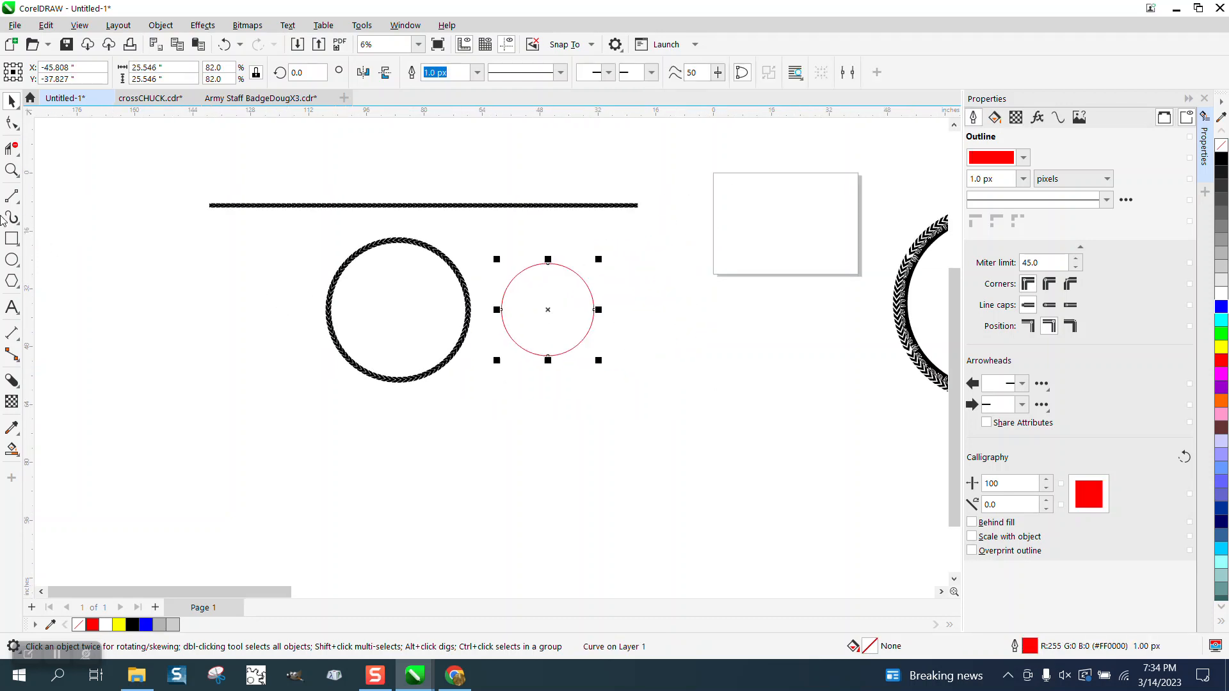
Step: Take a closer look at the chevron ring and the smaller red circle beside it
left_click(11, 169)
left_click_drag(340, 247, 571, 389)
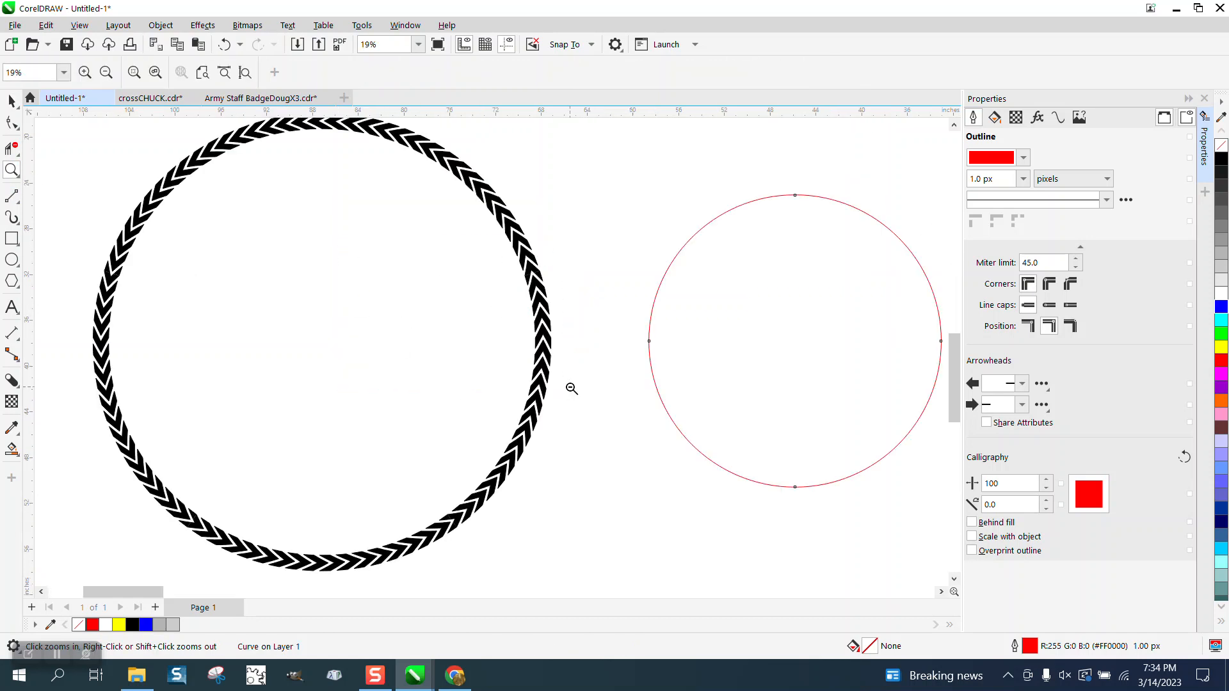